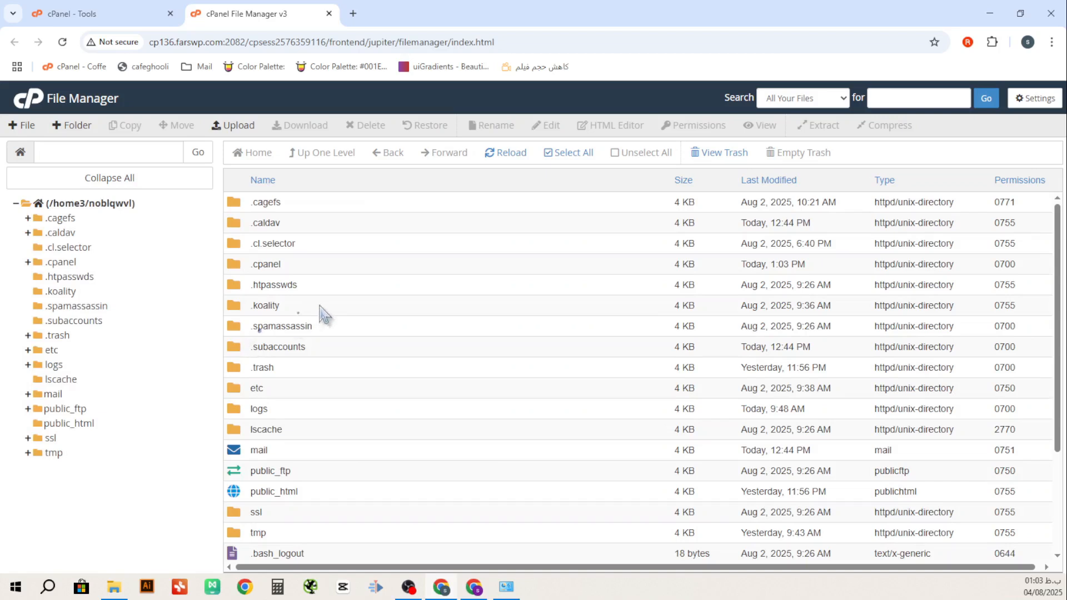
Open the public_html folder in File Manager and find it empty
left_click(72, 425)
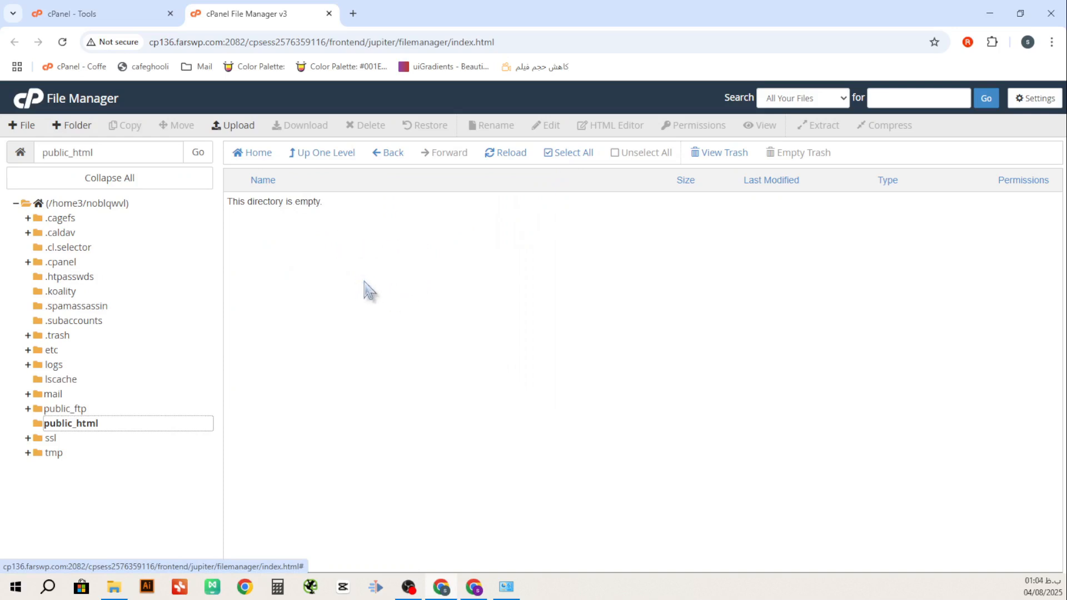
left_click(352, 13)
Go to wordpress.org in the new tab, clearing the stray Persian letters first
type("ص")
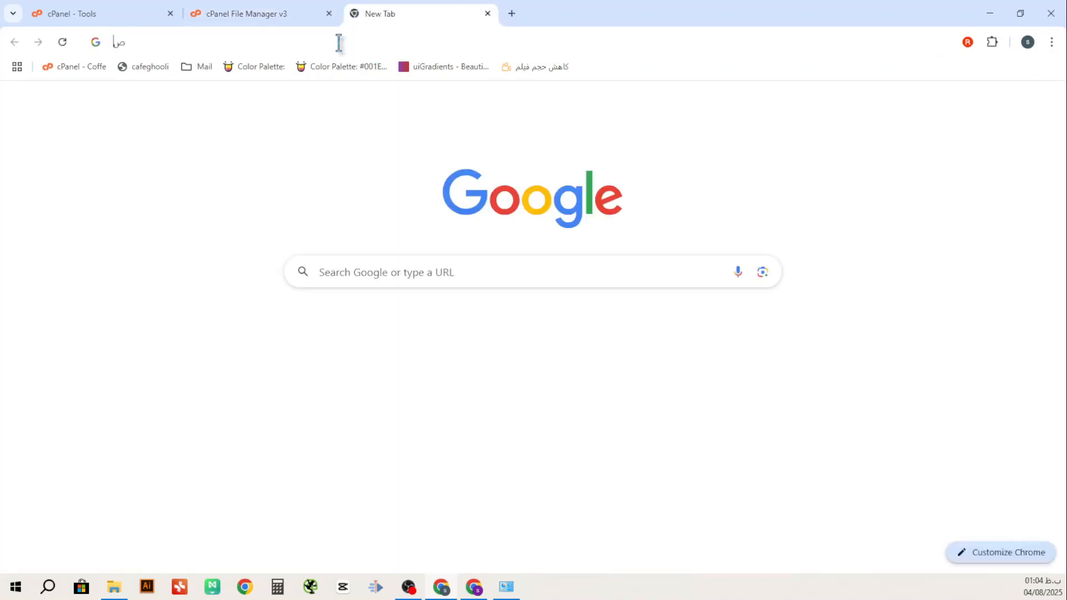
type("خقی")
key("BackSpace")
key("BackSpace")
key("BackSpace")
key("BackSpace")
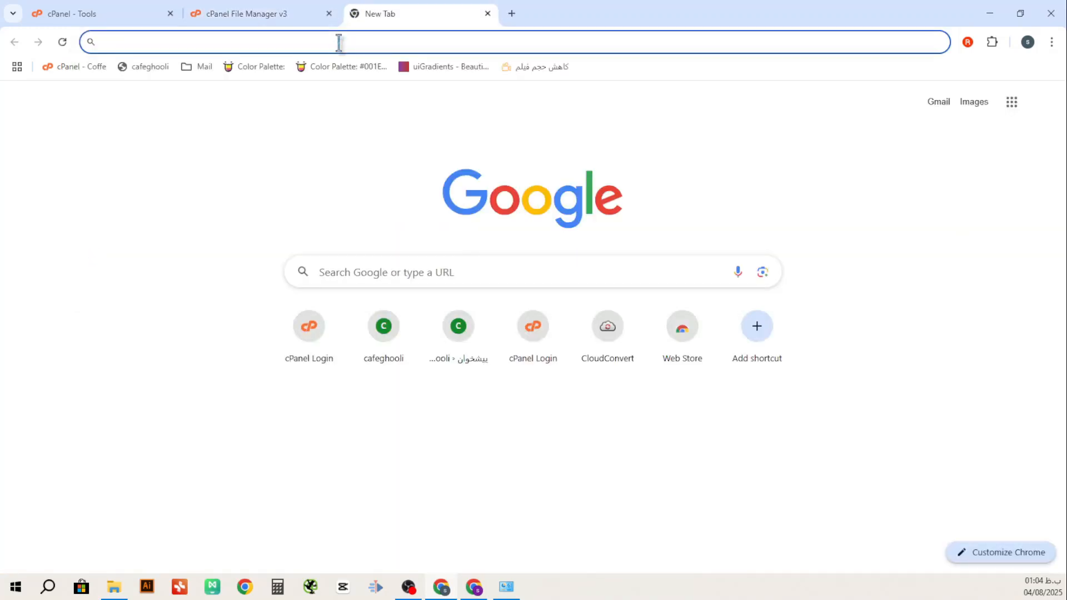
type("word")
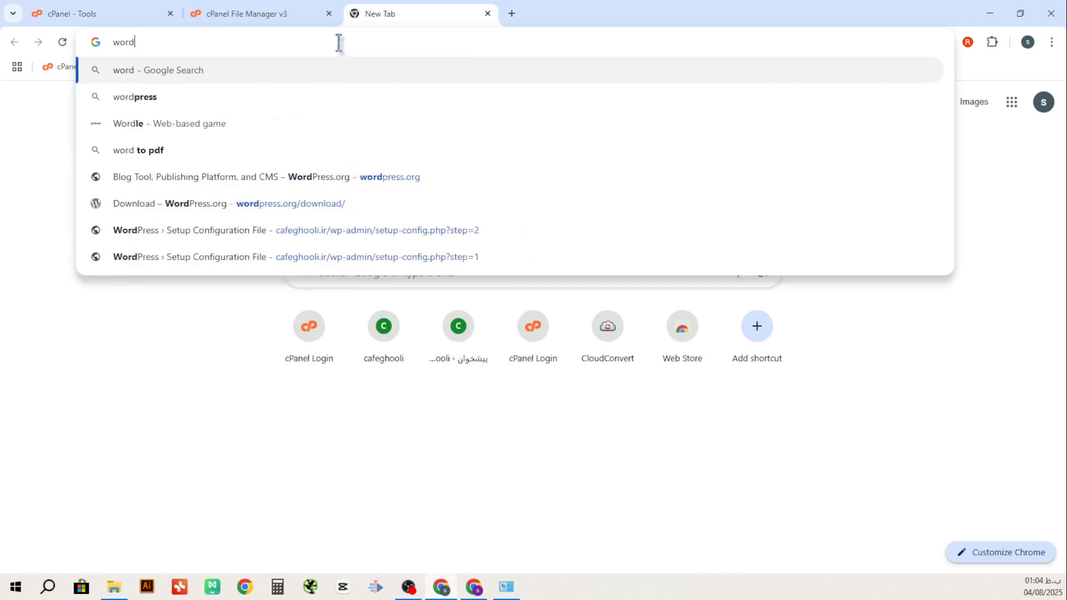
type("press")
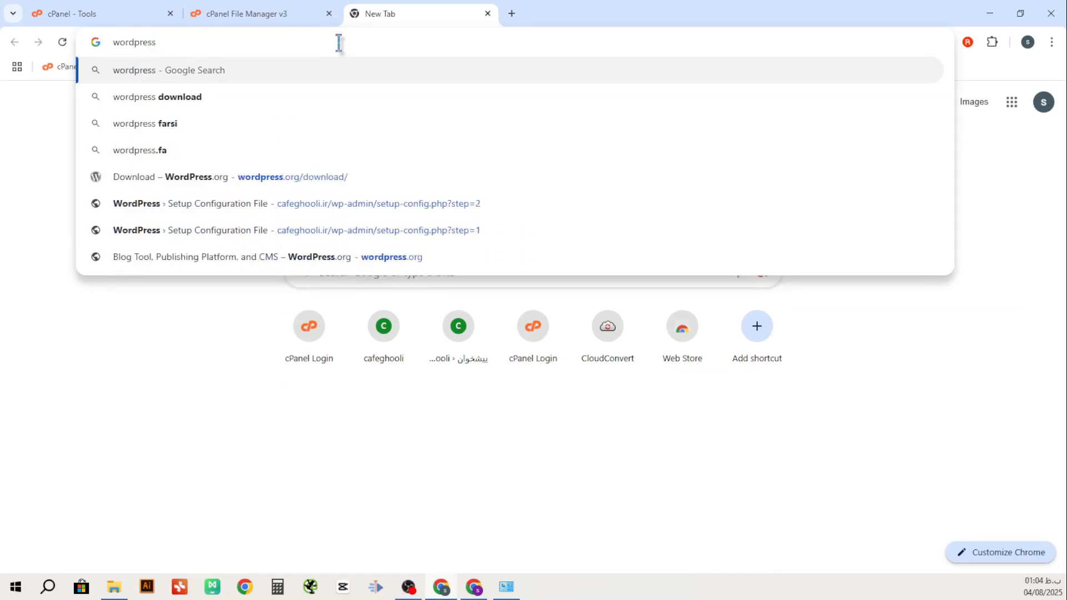
type(".or")
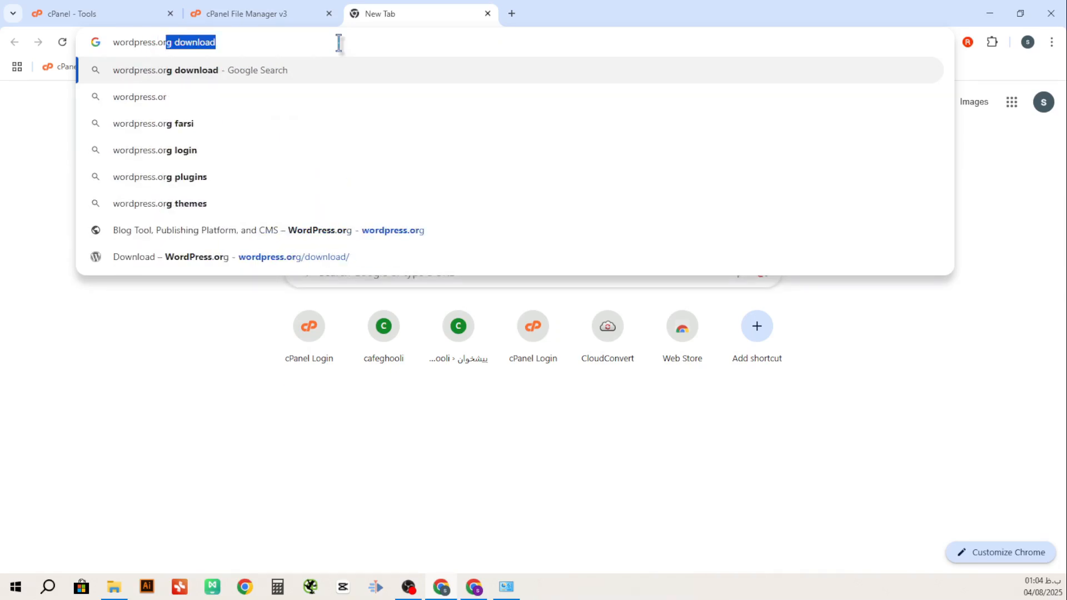
type("g")
key("Return")
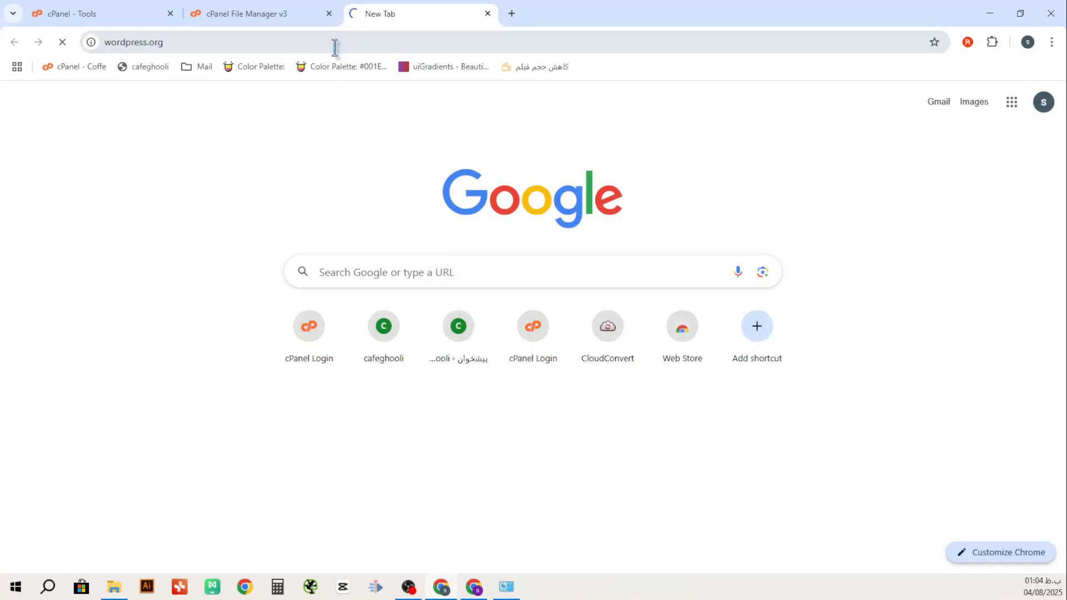
Retry wordpress.org with F5 after it shows the can't-be-reached timeout
left_click(201, 43)
left_click(143, 153)
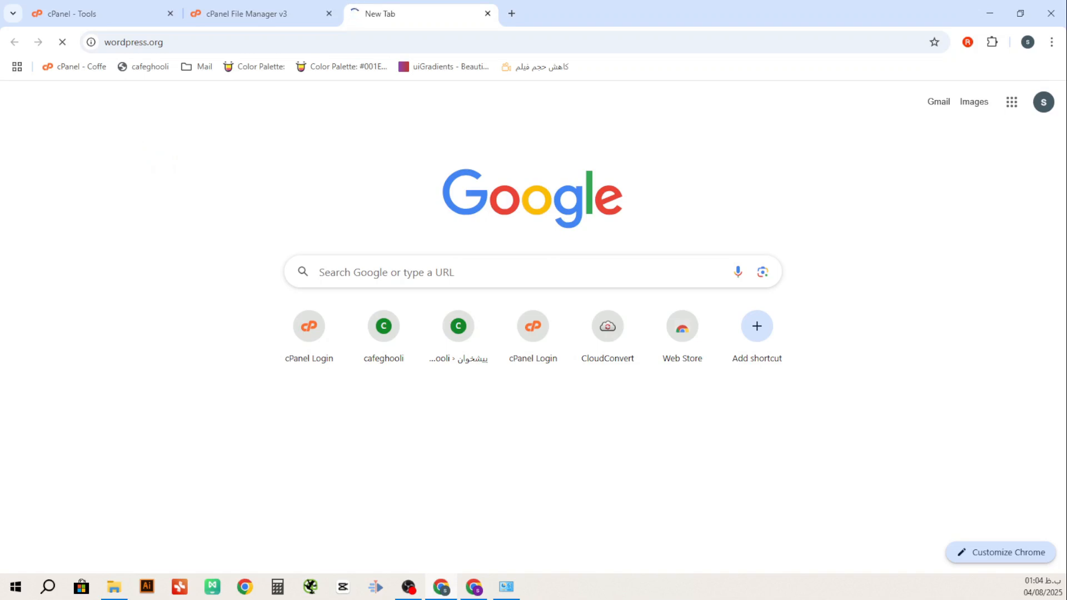
key("alt+Tab")
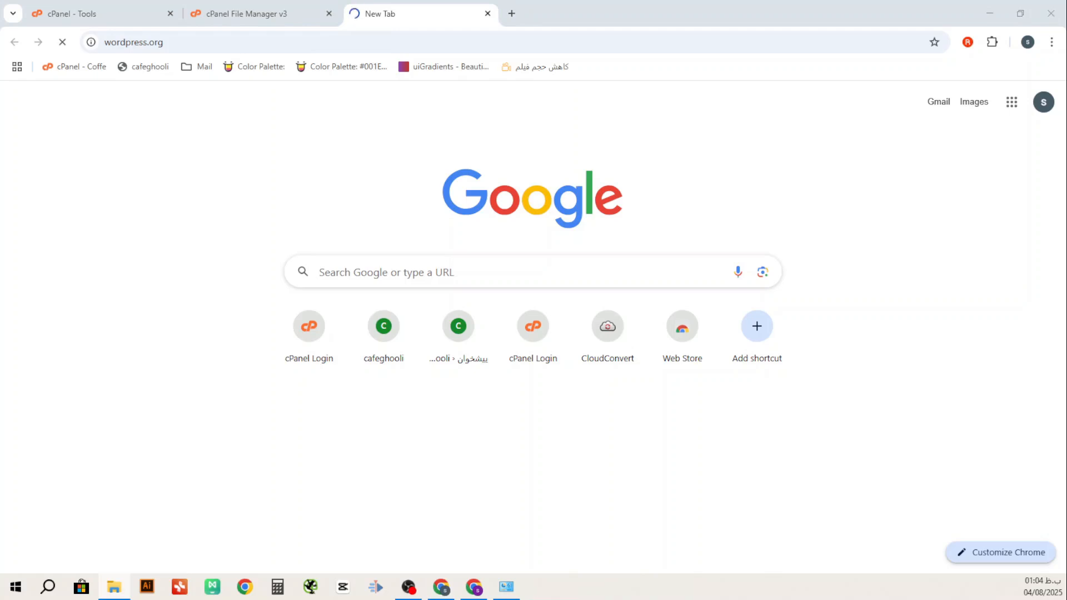
key("alt+Tab")
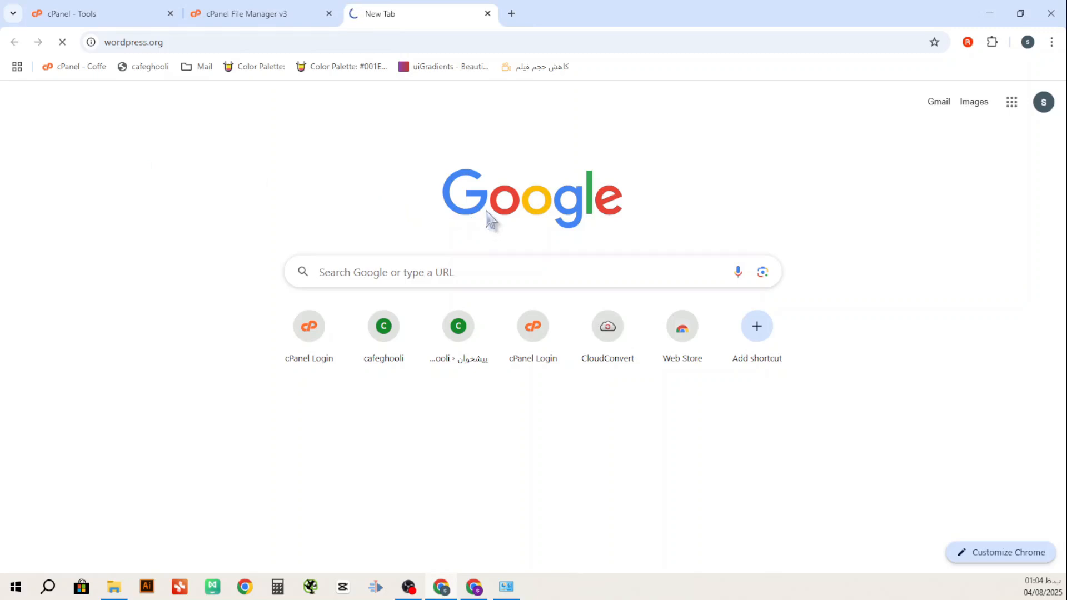
key("F5")
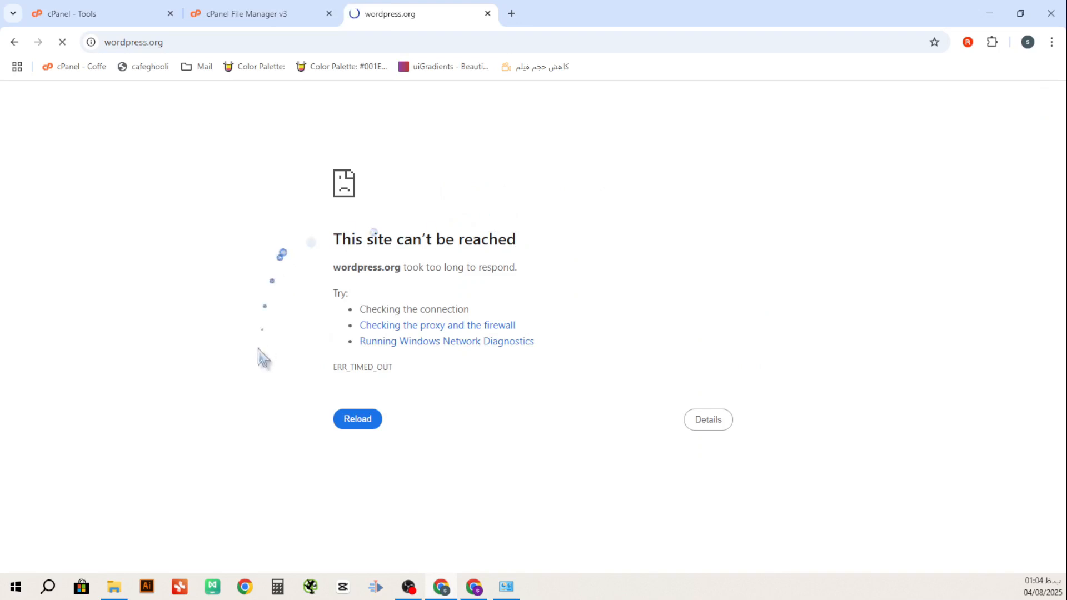
Start the VPN from the taskbar and reload wordpress.org until the Meet WordPress page loads
left_click(114, 587)
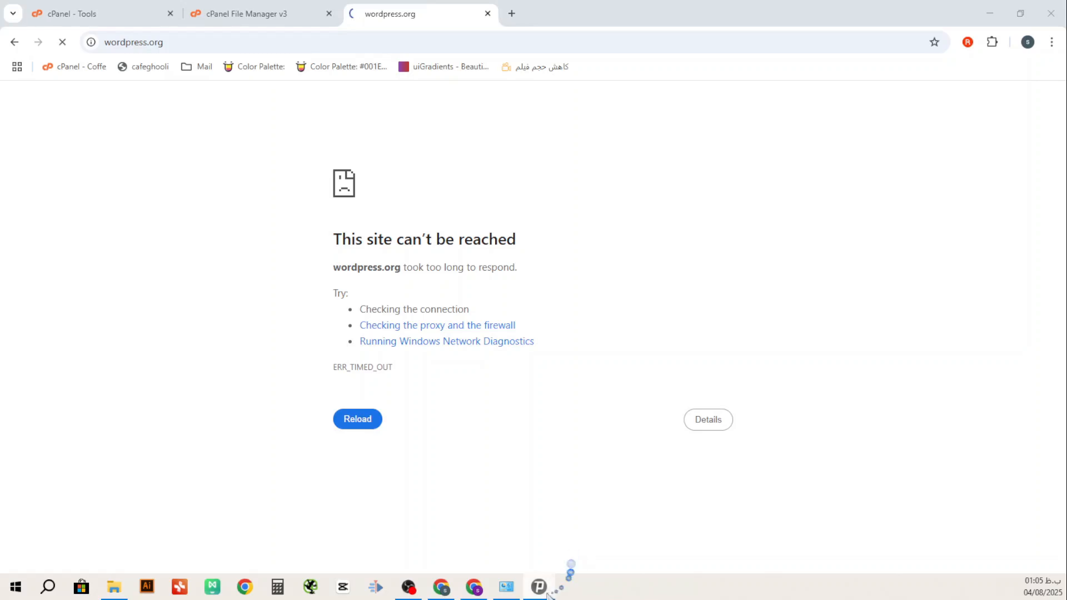
mouse_move(539, 592)
key("F5")
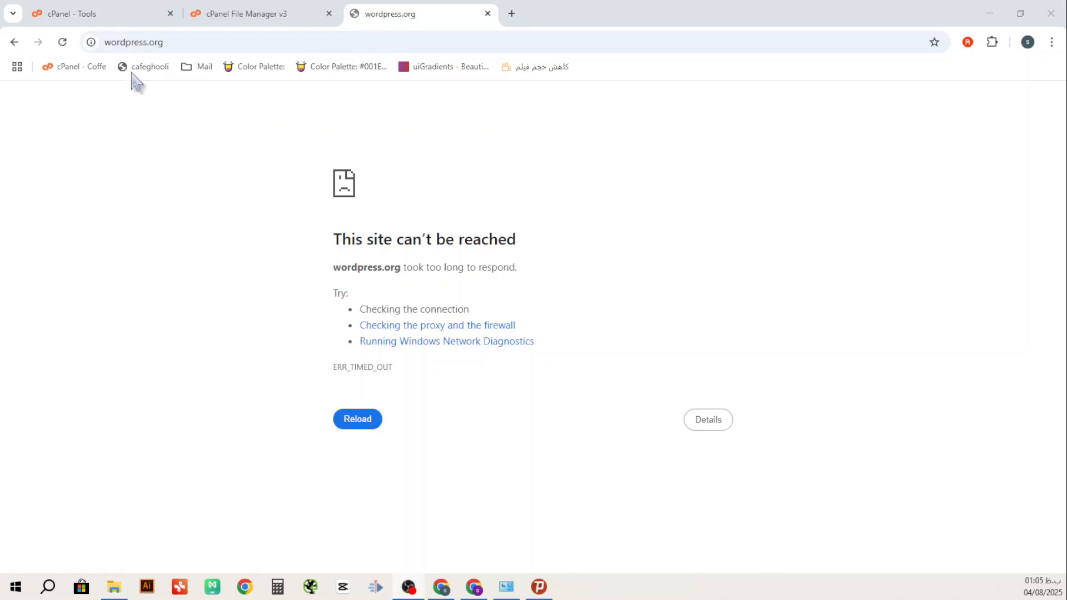
left_click(63, 43)
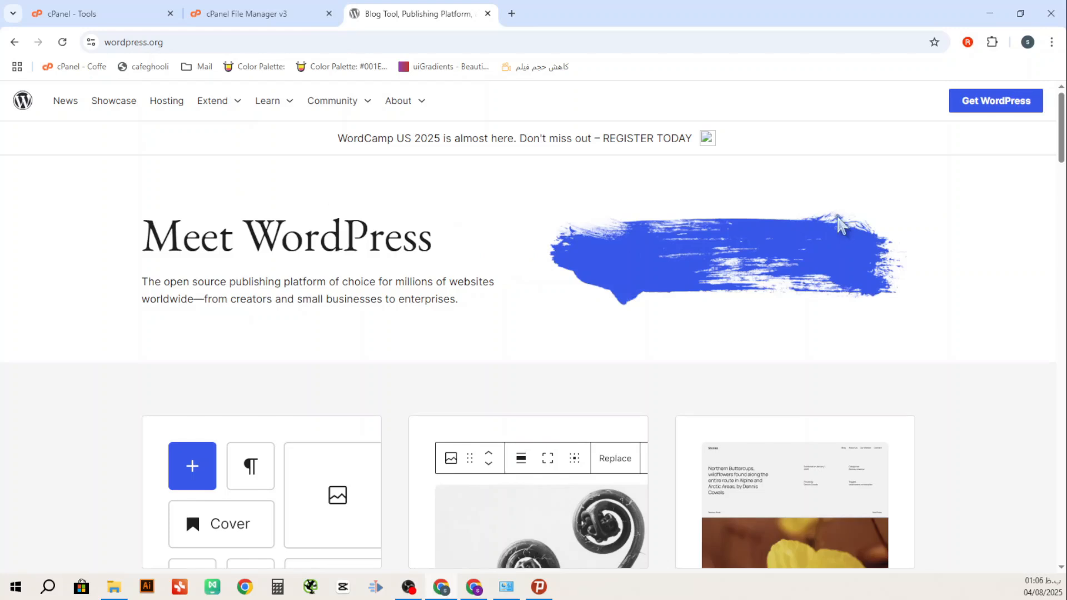
Download WordPress 6.8.2 as latest.zip (27.2 MB) and confirm it in Chrome's downloads list
left_click(994, 111)
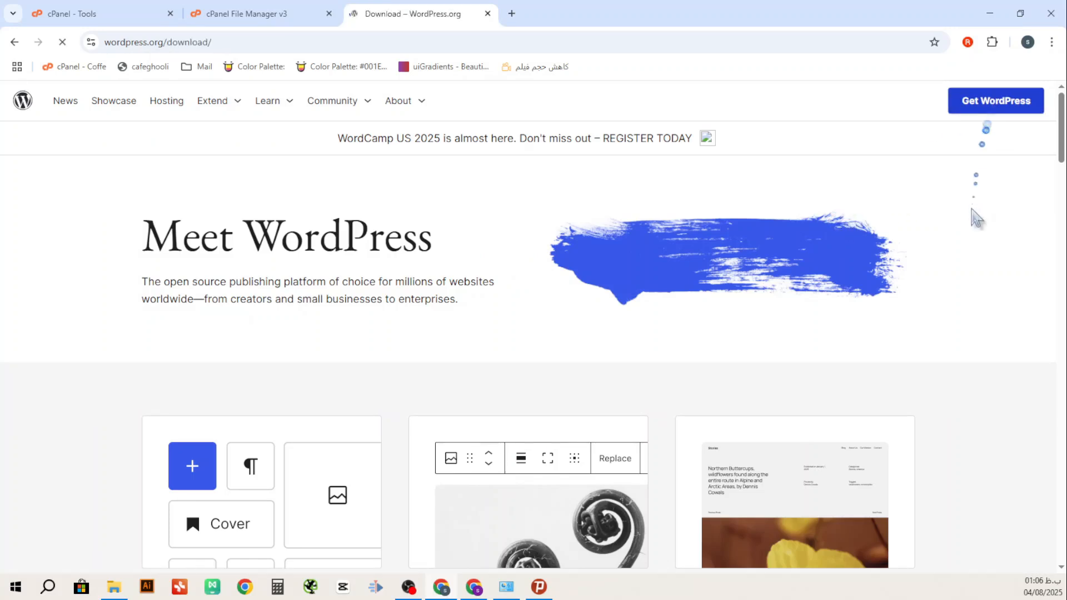
scroll(634, 241, "down", 3)
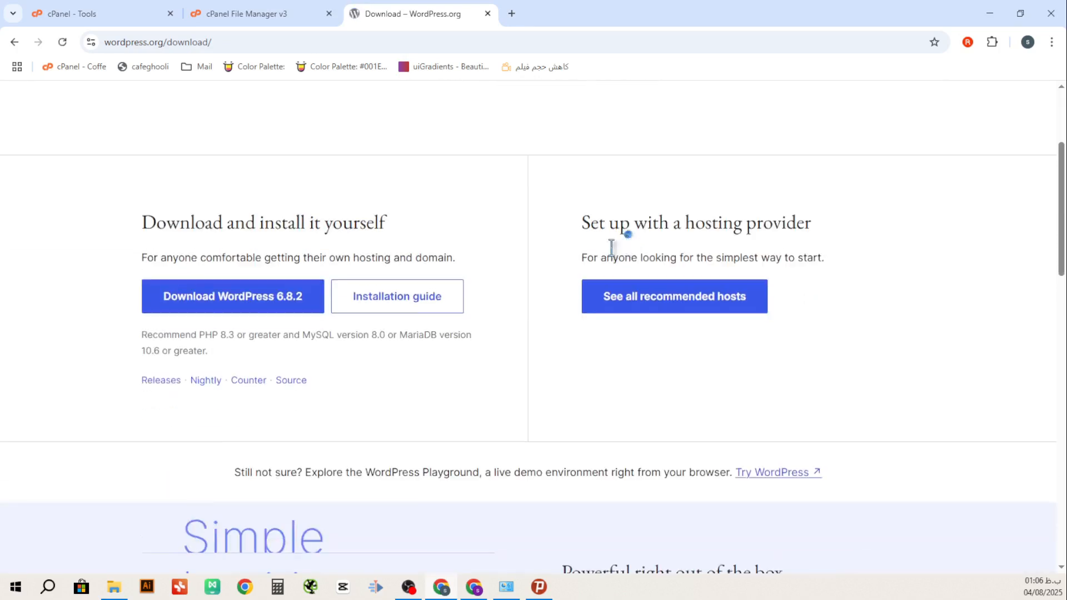
left_click(257, 294)
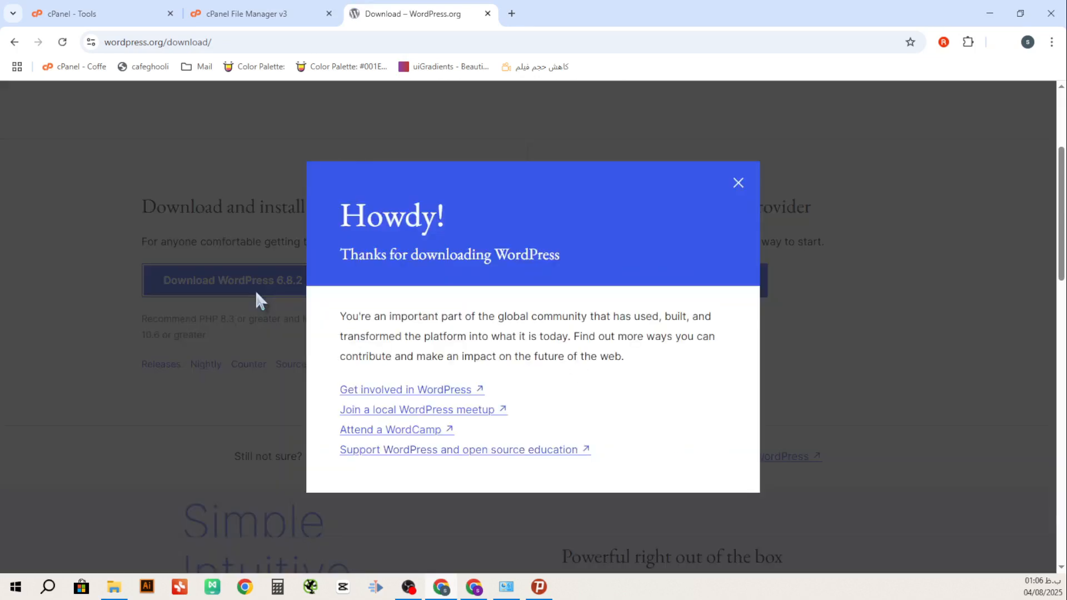
left_click(739, 184)
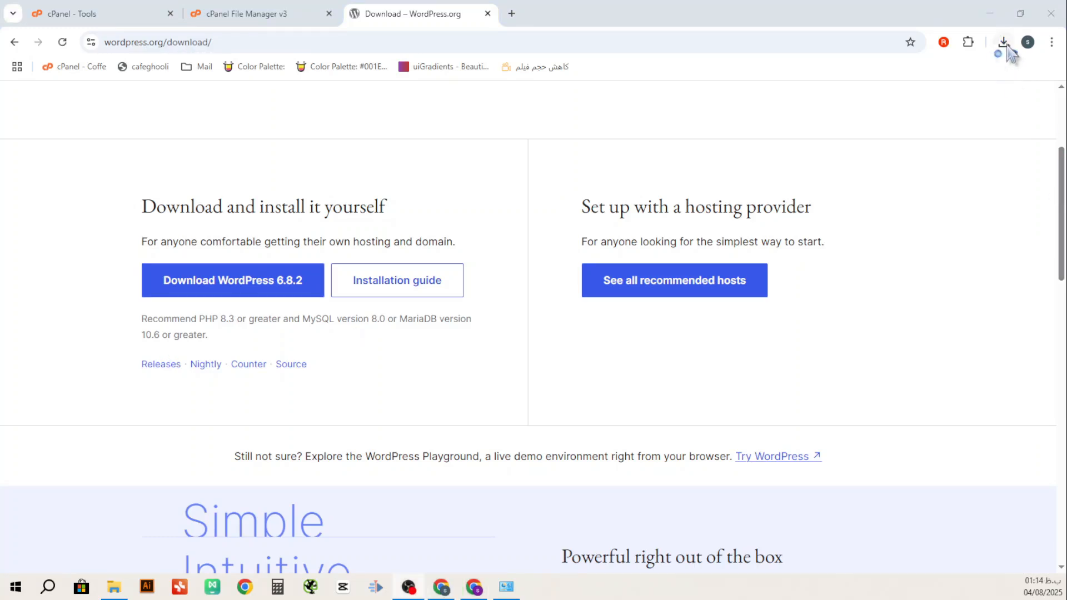
left_click(1006, 45)
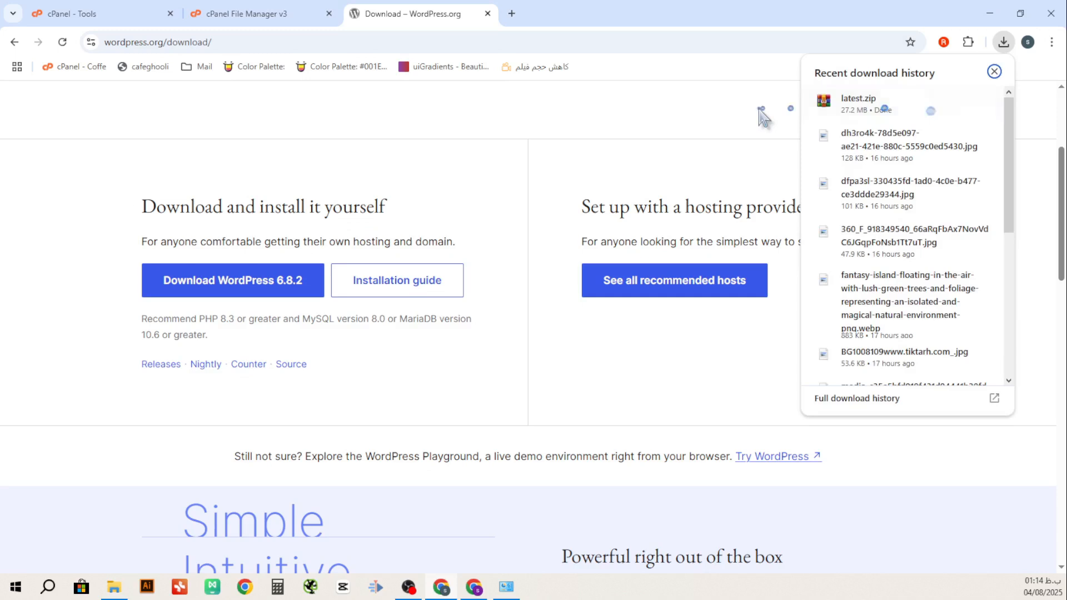
left_click(762, 116)
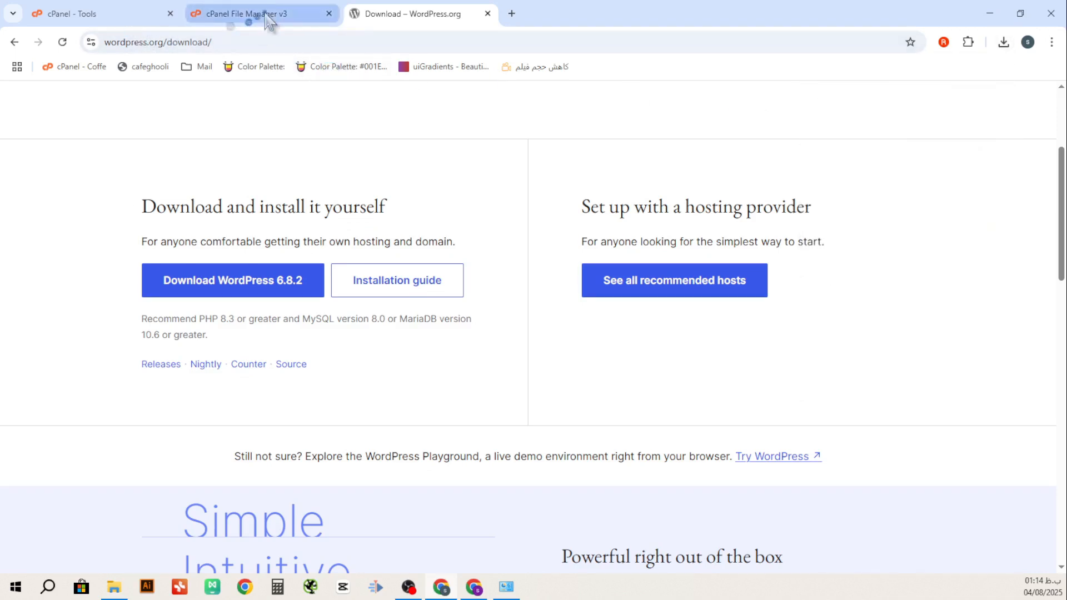
left_click(267, 21)
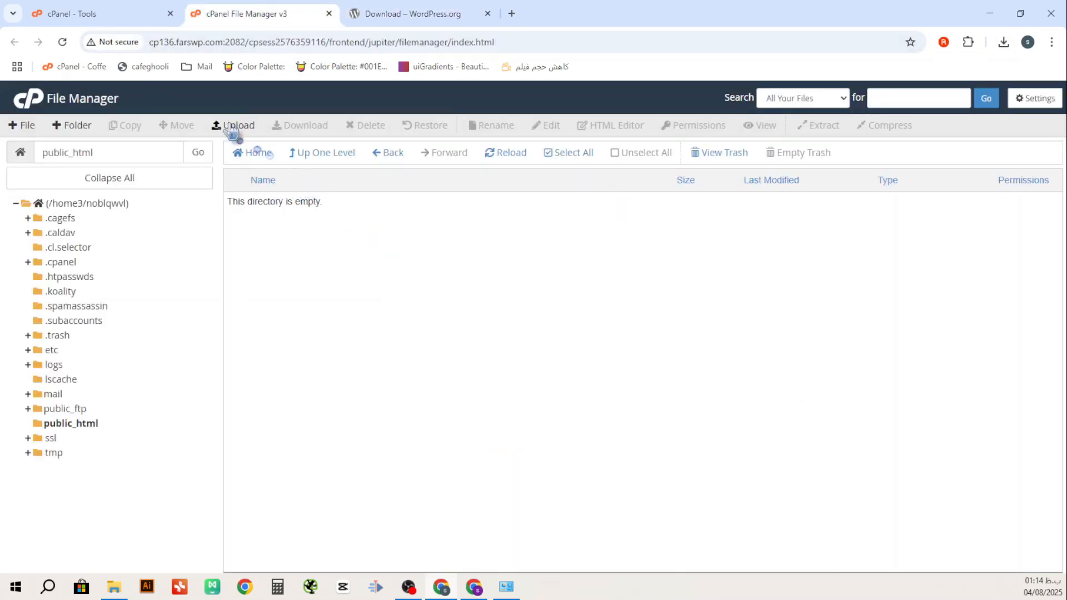
Upload latest.zip from Downloads into public_html until it completes at 27.23 MB
left_click(232, 129)
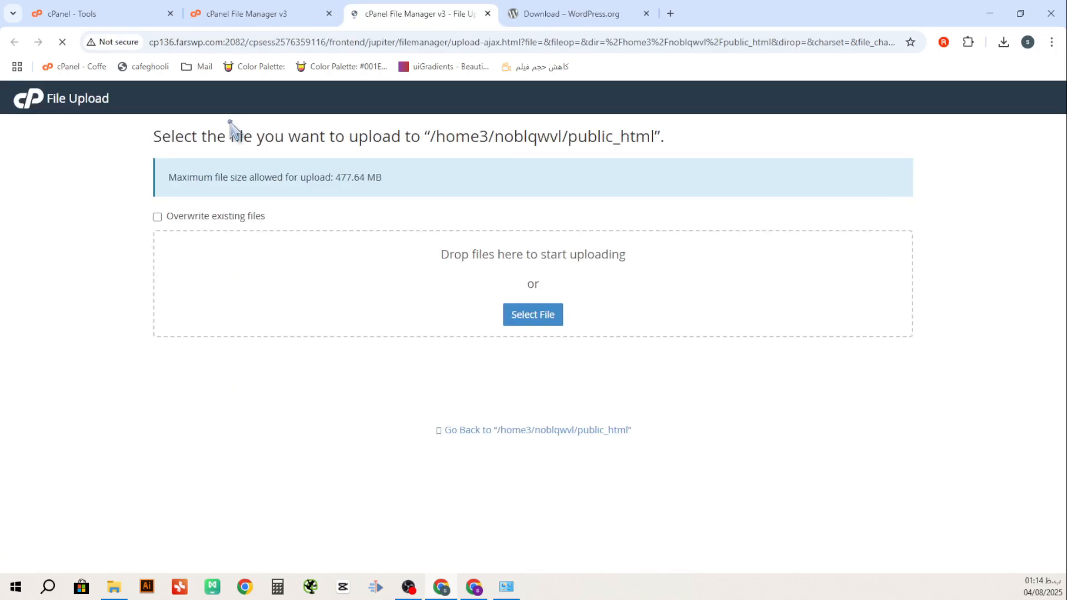
left_click(536, 320)
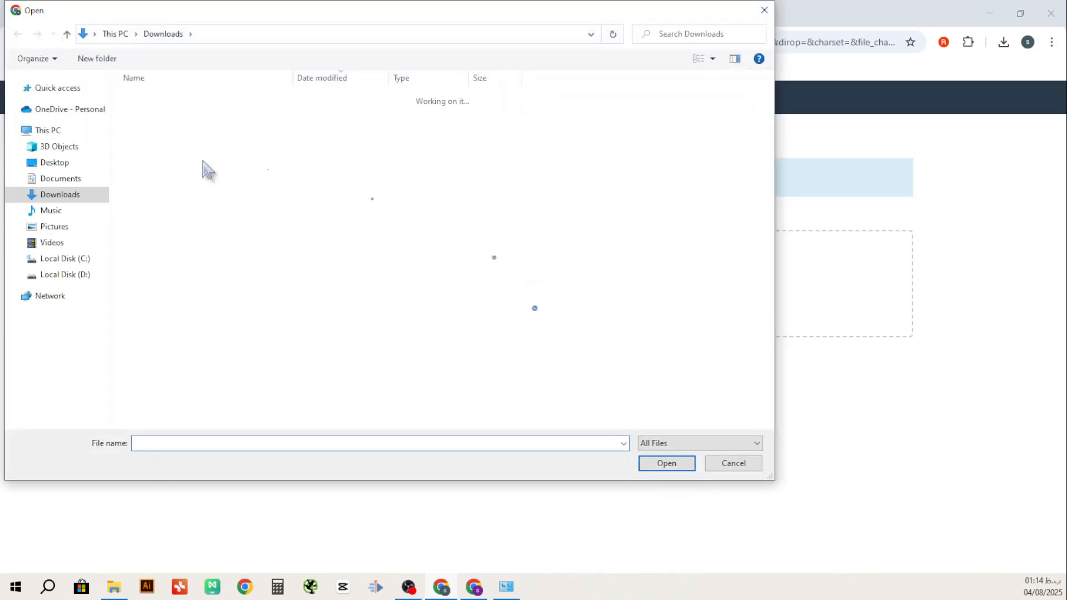
left_click(142, 116)
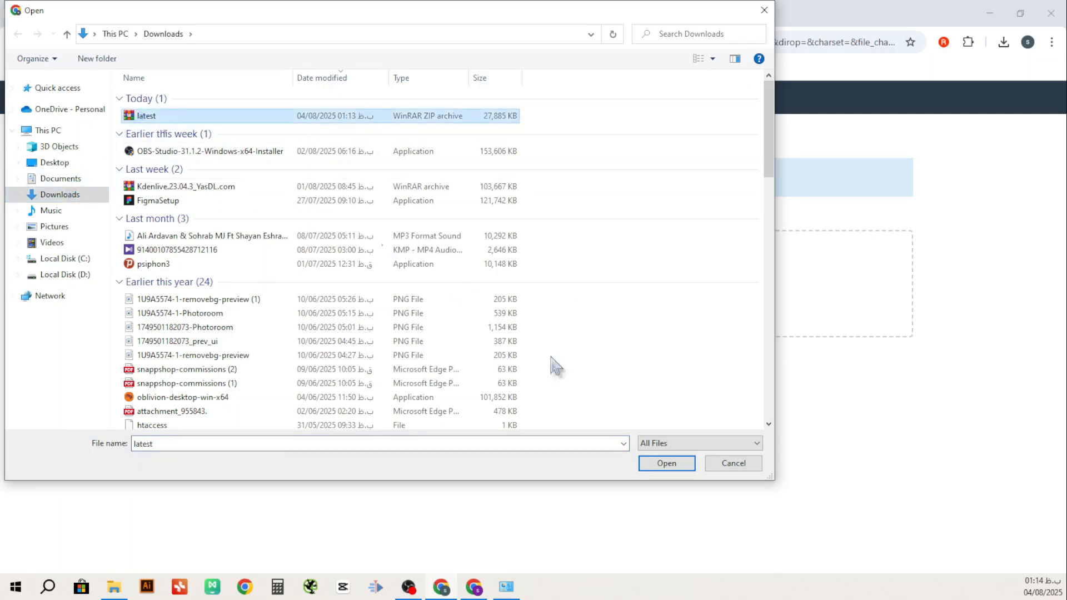
left_click(664, 464)
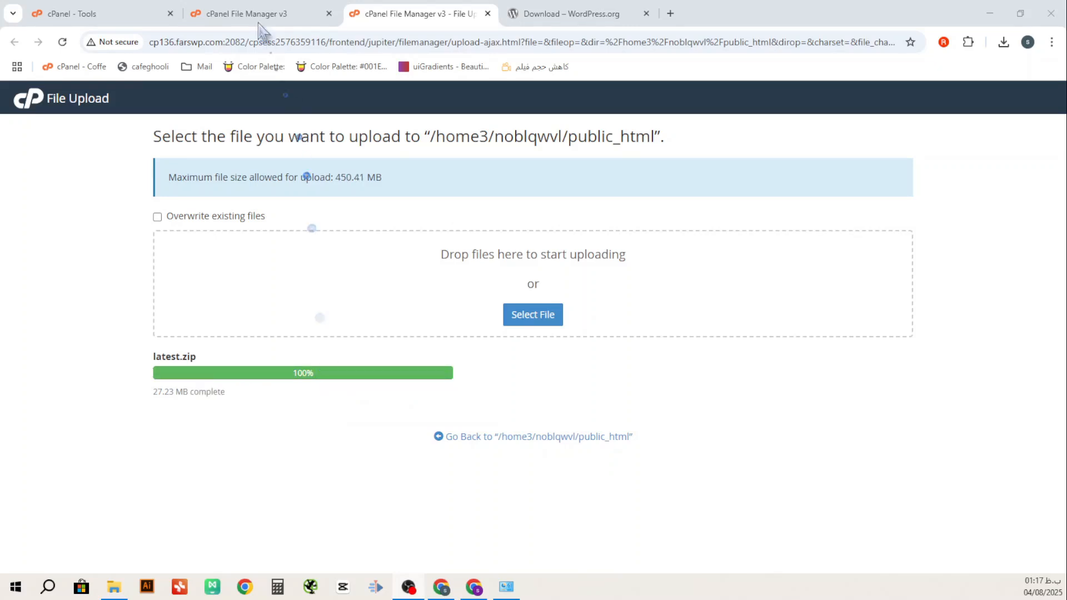
left_click(257, 22)
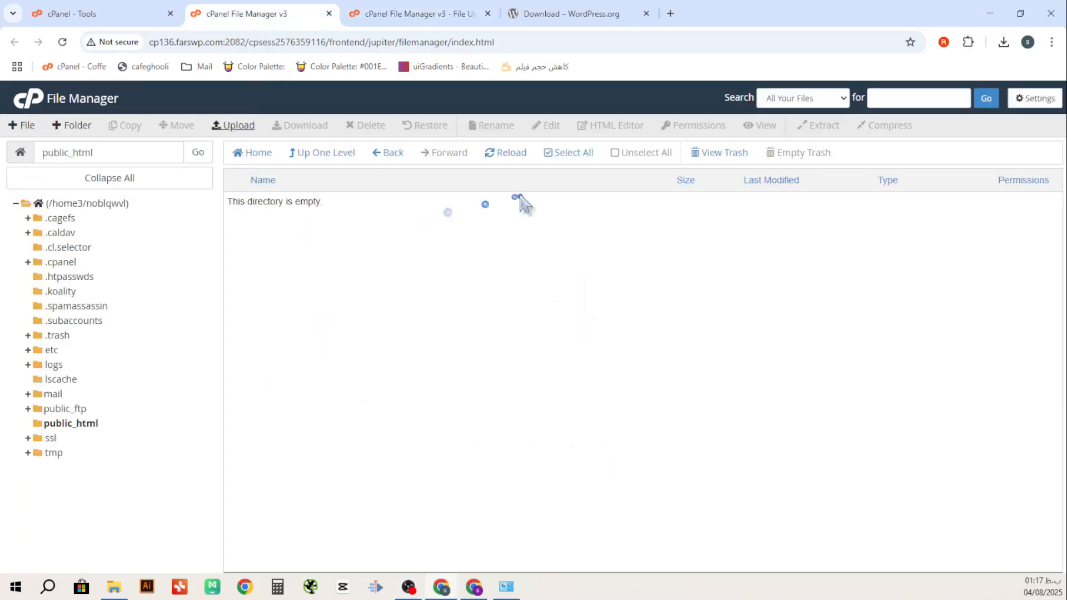
Extract latest.zip into public_html
left_click(504, 154)
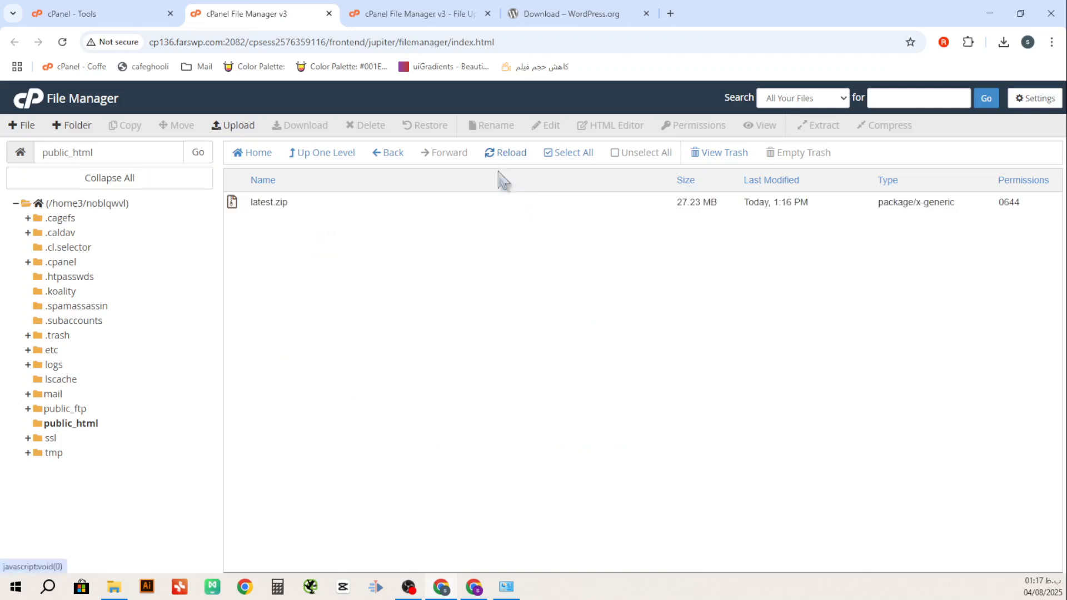
right_click(233, 210)
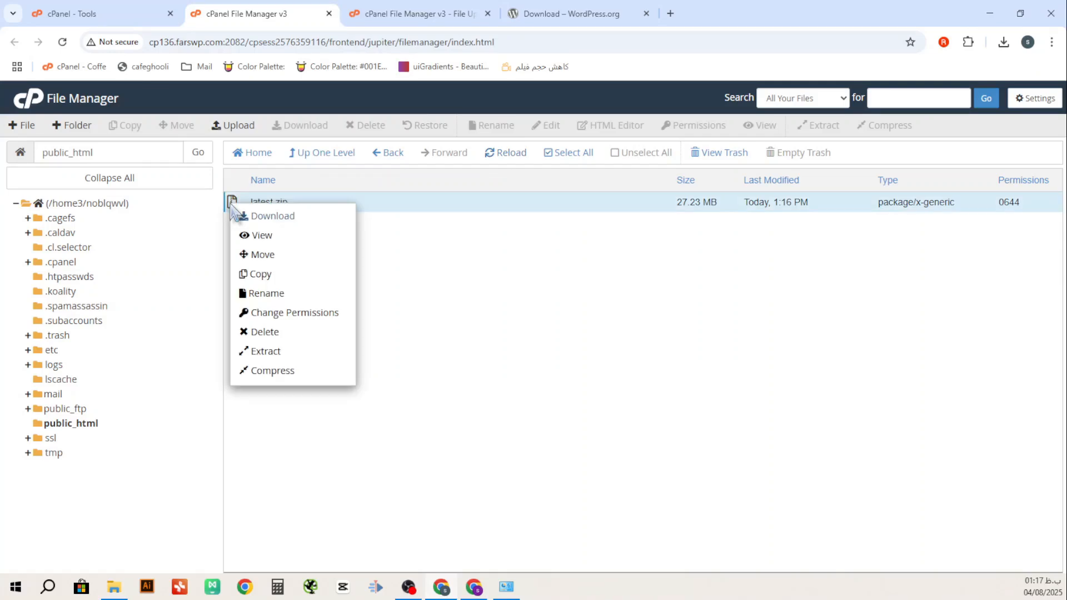
left_click(427, 240)
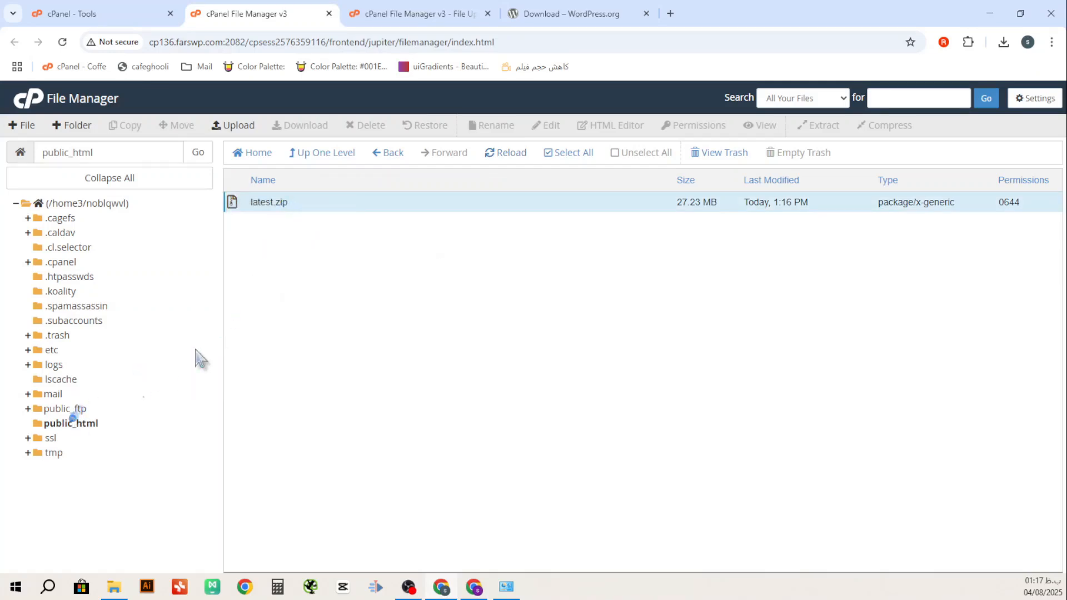
right_click(232, 203)
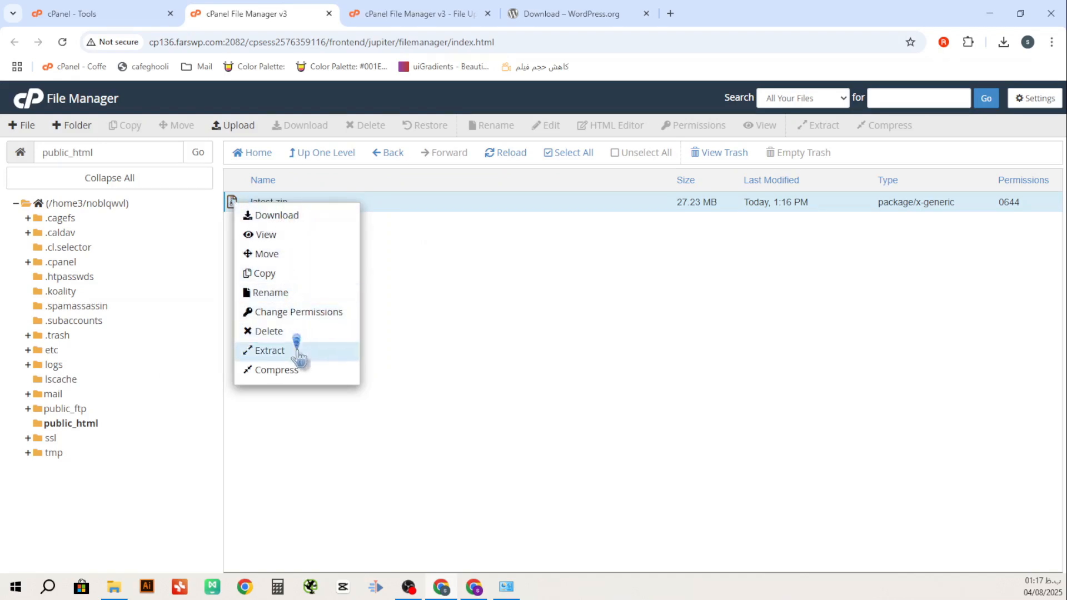
left_click(270, 351)
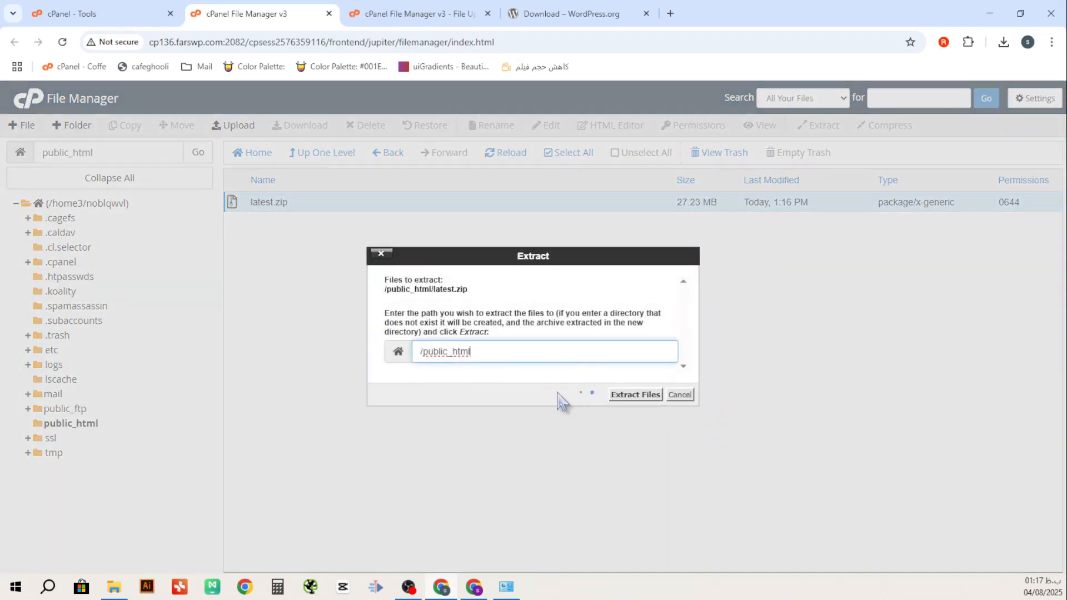
left_click(626, 397)
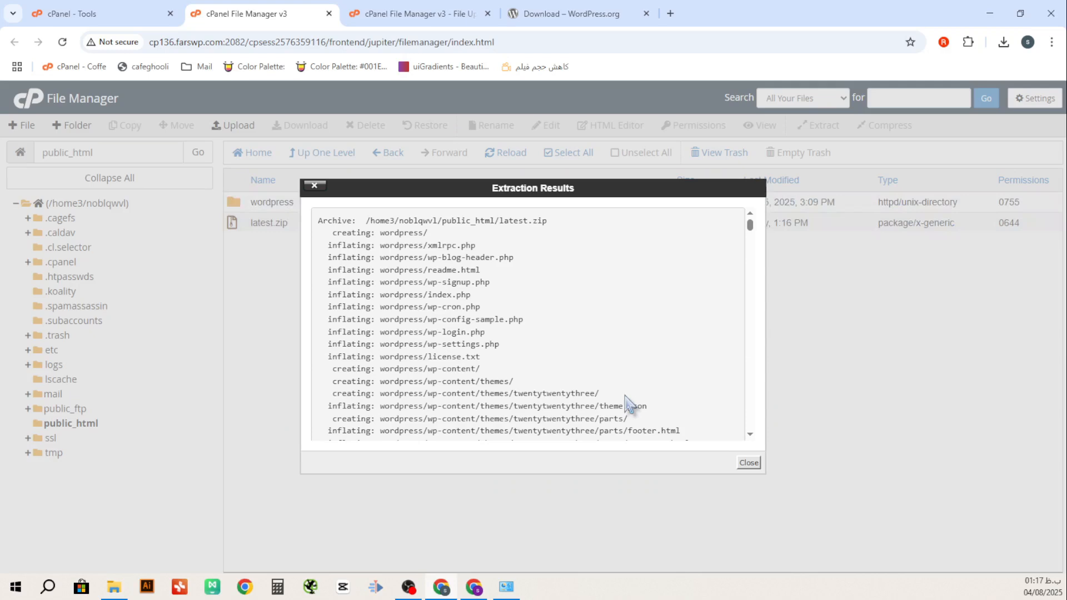
scroll(550, 389, "down", 10)
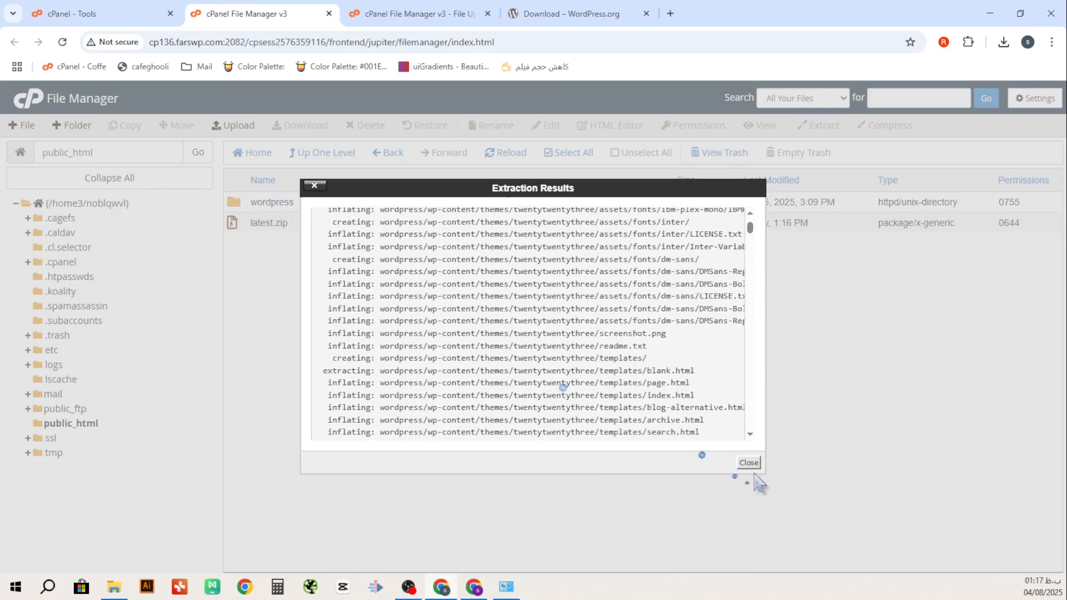
left_click(748, 462)
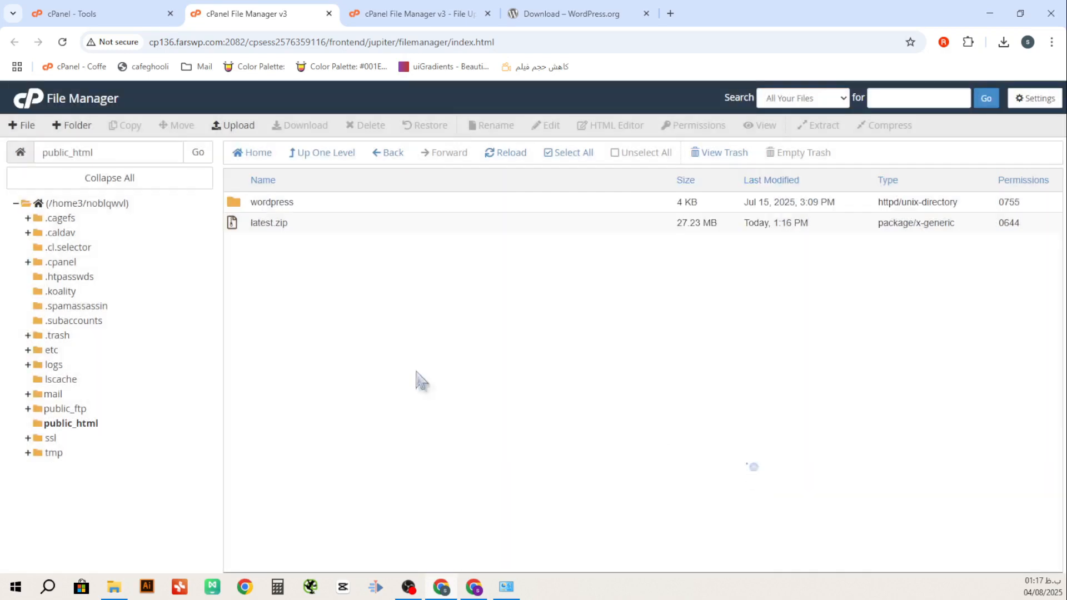
Trash latest.zip and open the new wordpress folder
left_click(238, 225)
key("Delete")
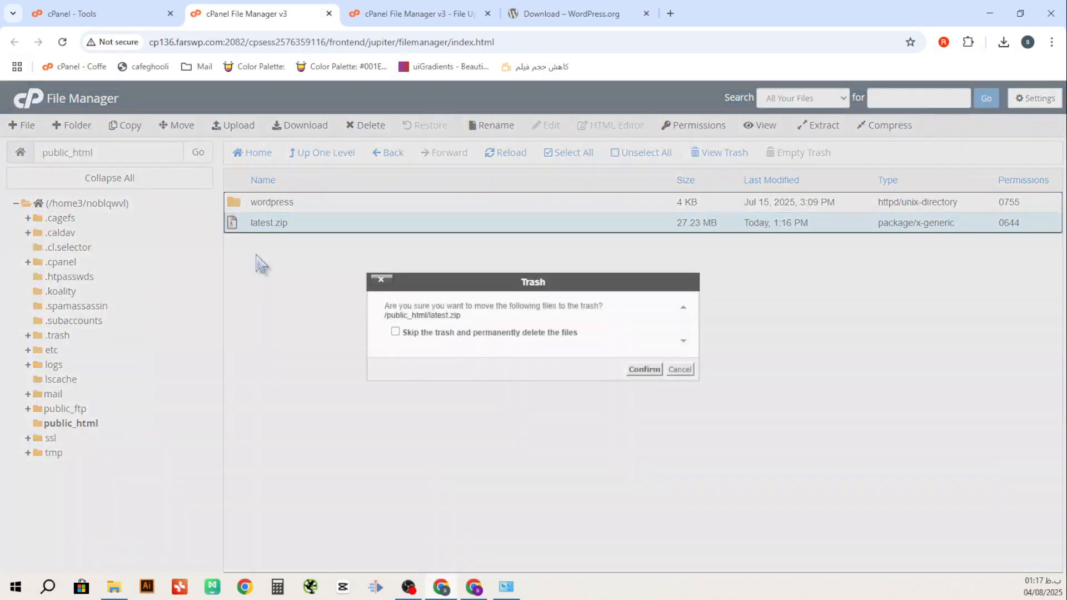
left_click(644, 370)
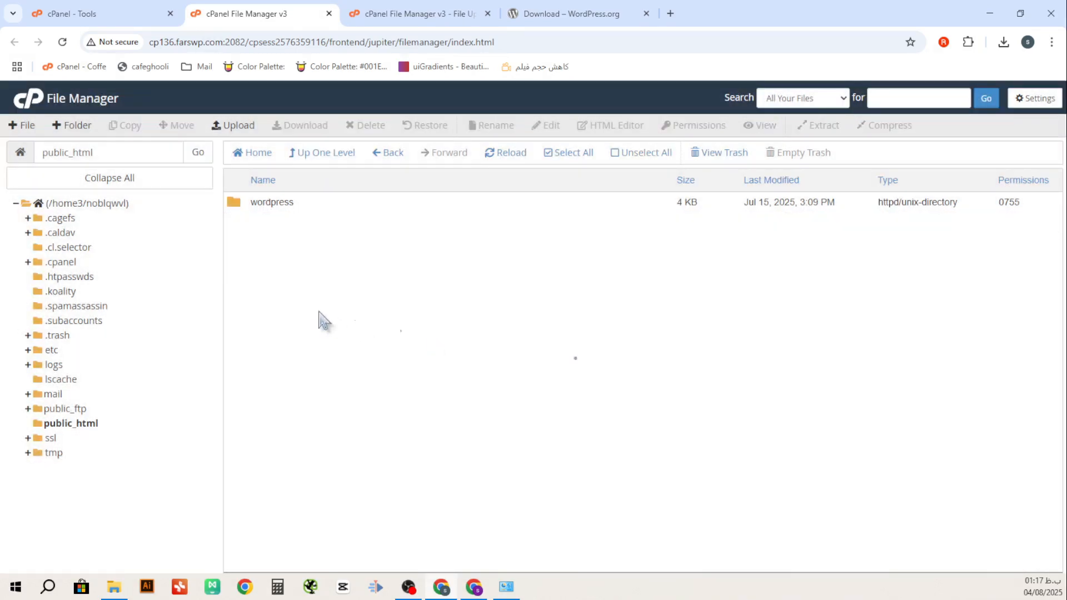
double_click(240, 205)
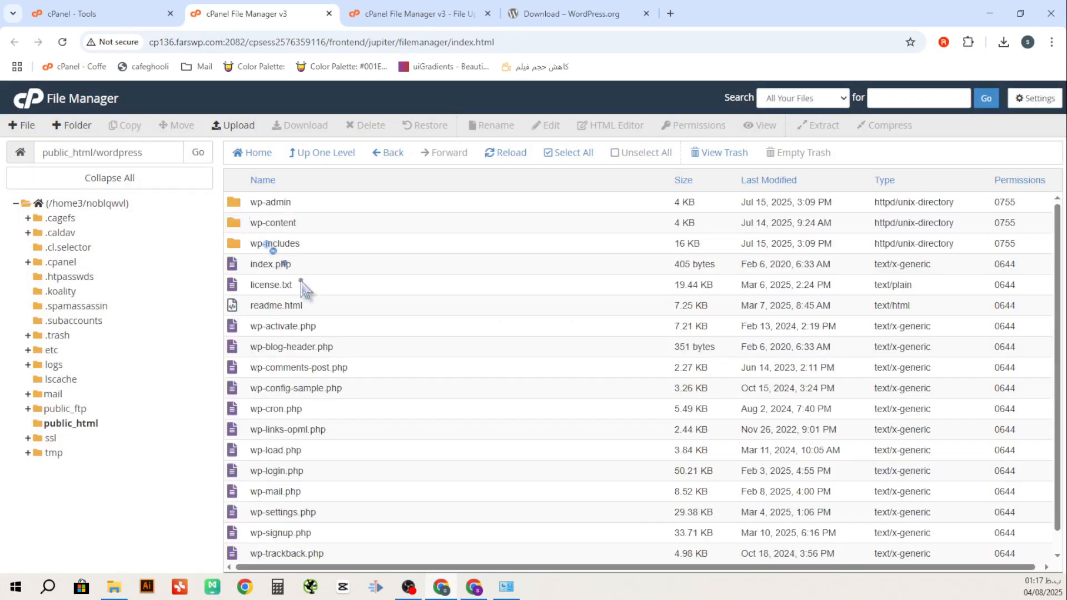
Move all files from the wordpress folder to /public_html
left_click(567, 153)
right_click(303, 248)
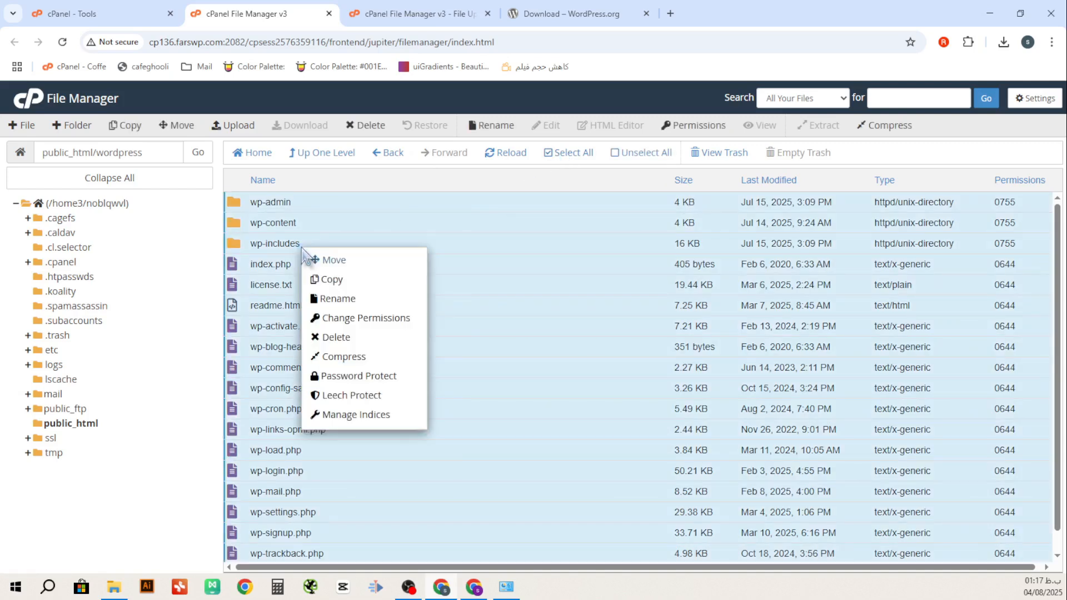
left_click(341, 267)
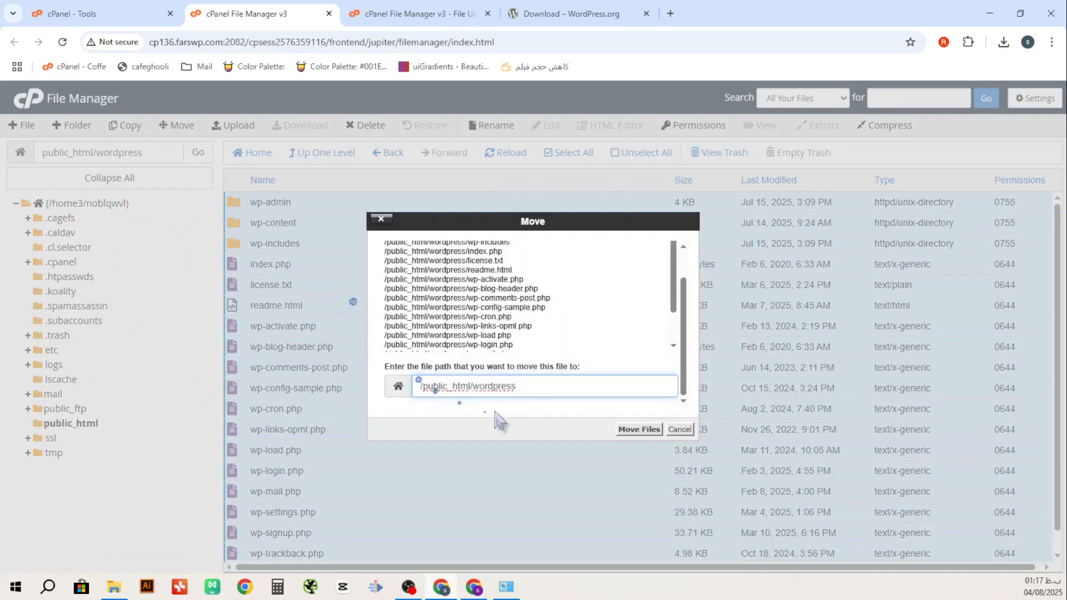
left_click_drag(516, 389, 472, 399)
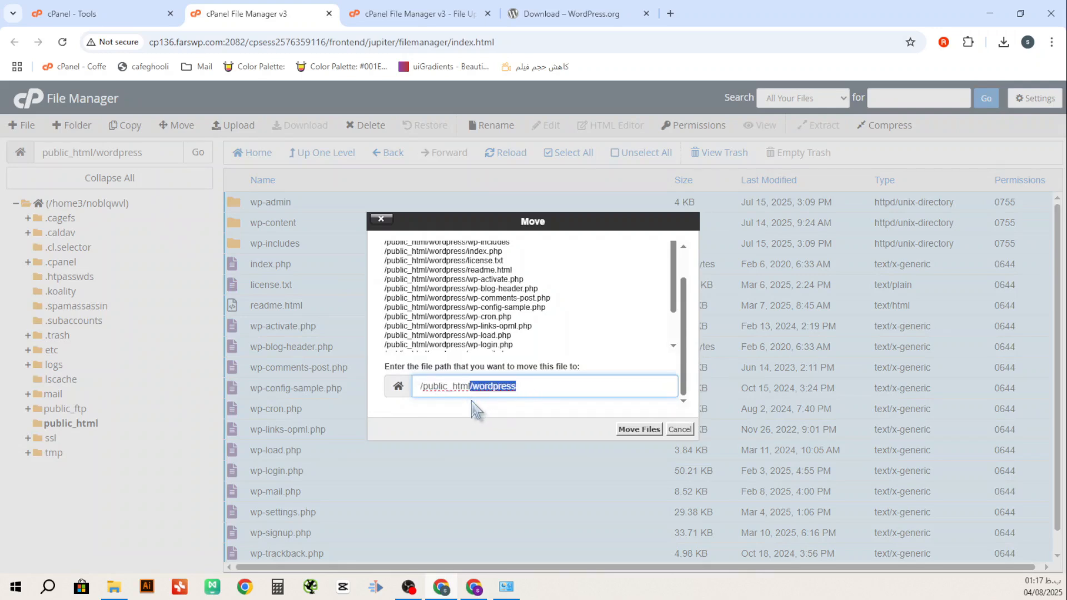
key("BackSpace")
left_click(639, 429)
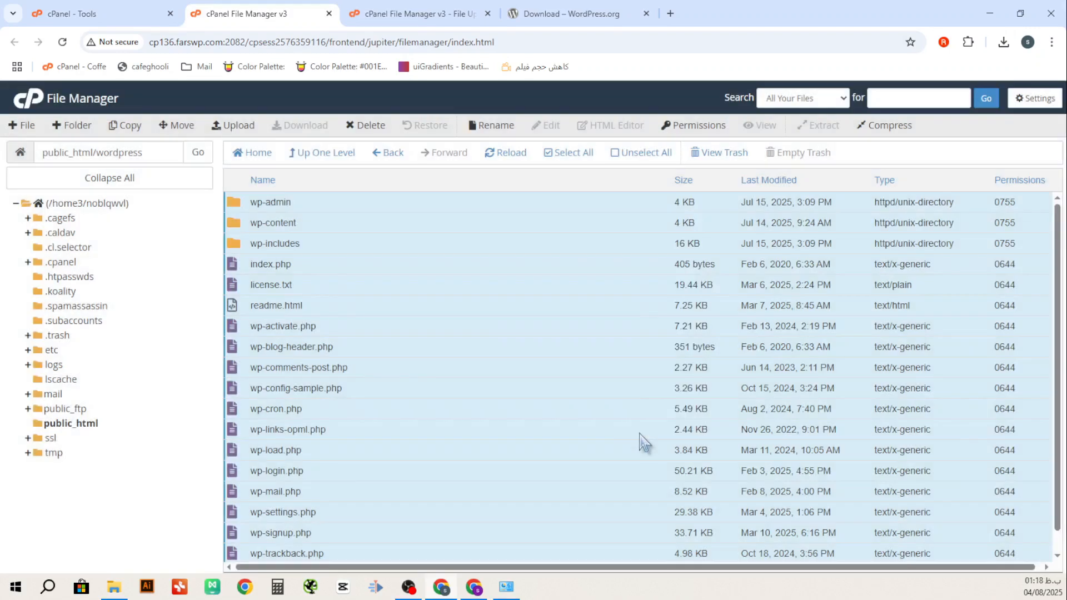
Trash the empty wordpress folder from public_html
left_click(321, 160)
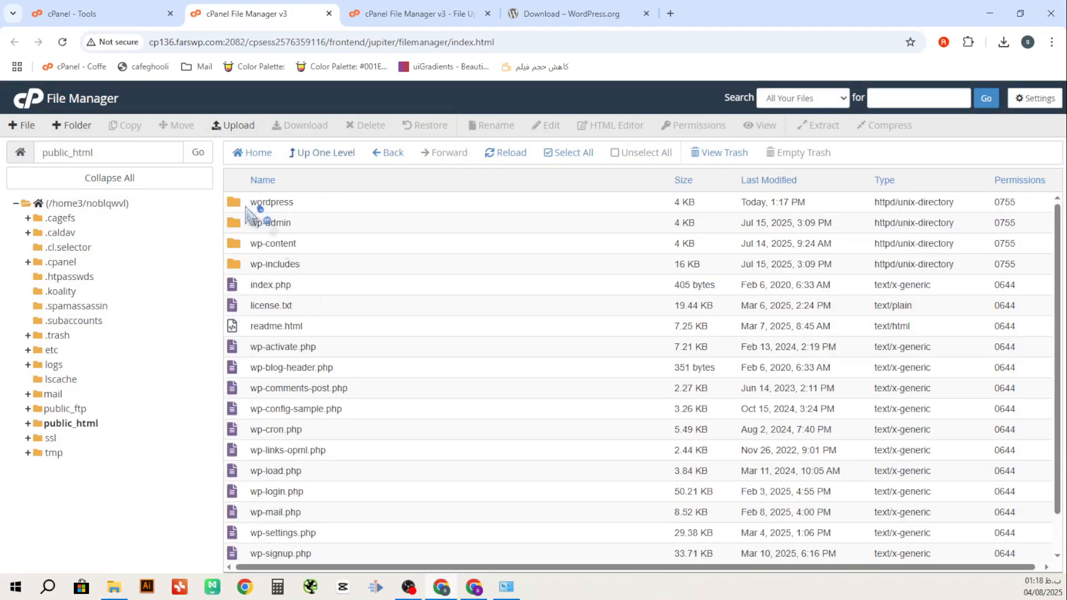
left_click(247, 209)
key("Delete")
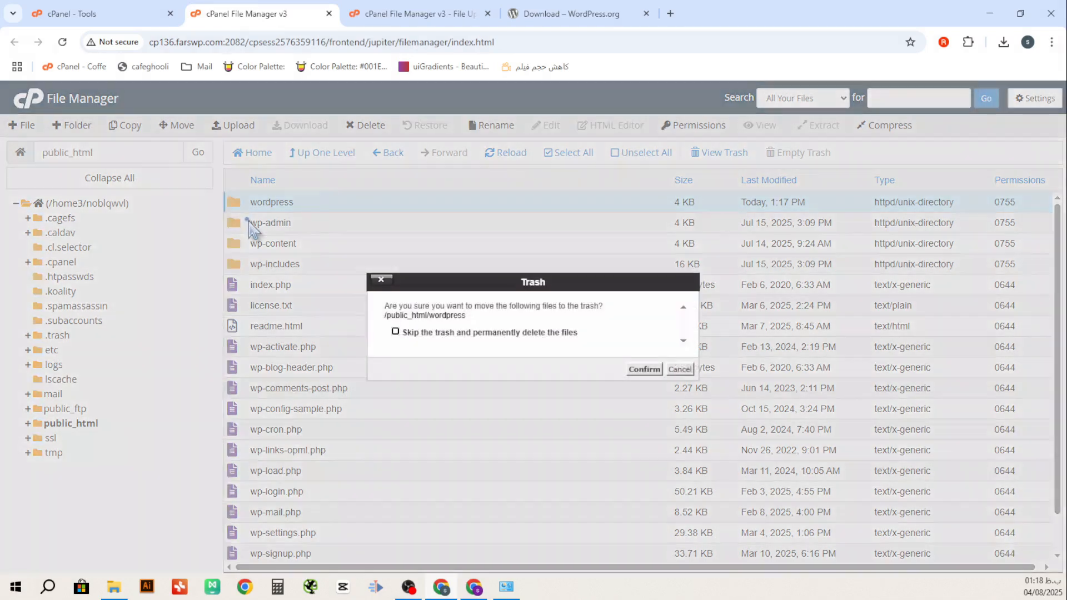
left_click(644, 369)
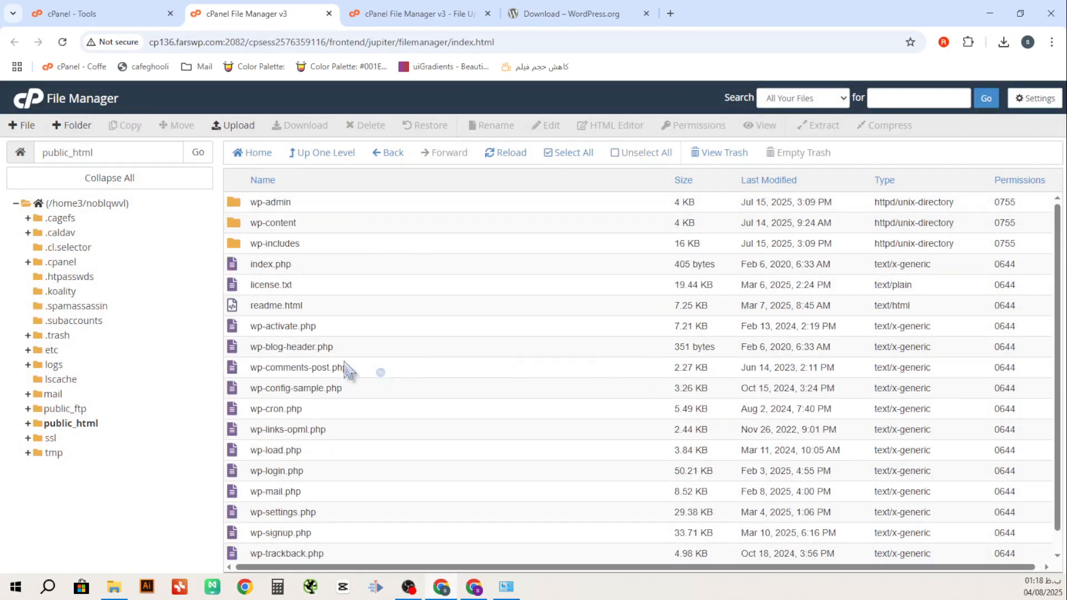
scroll(304, 358, "down", 1)
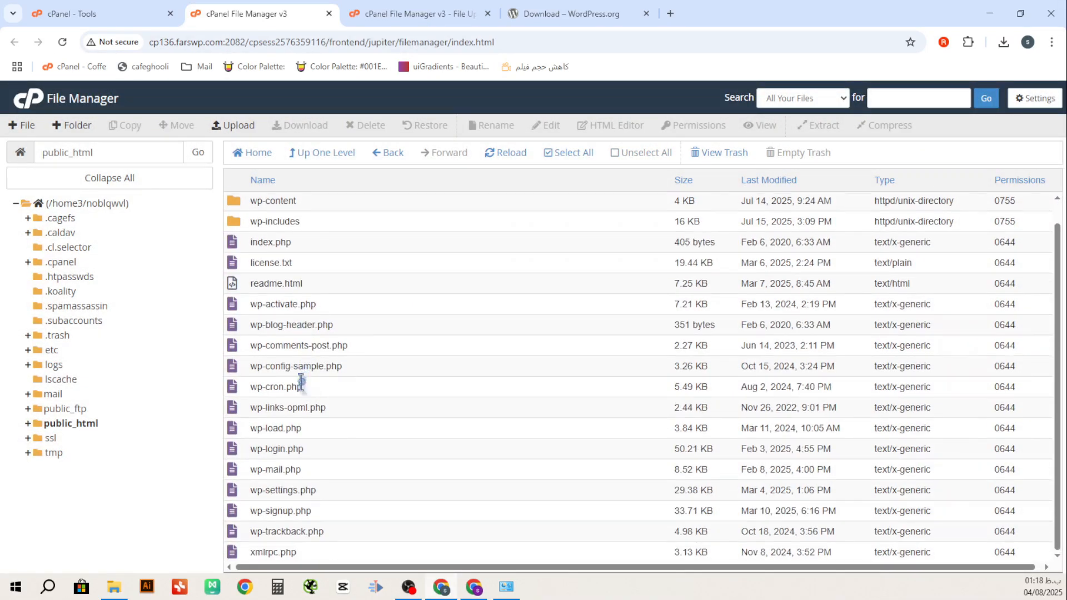
scroll(300, 384, "up", 1)
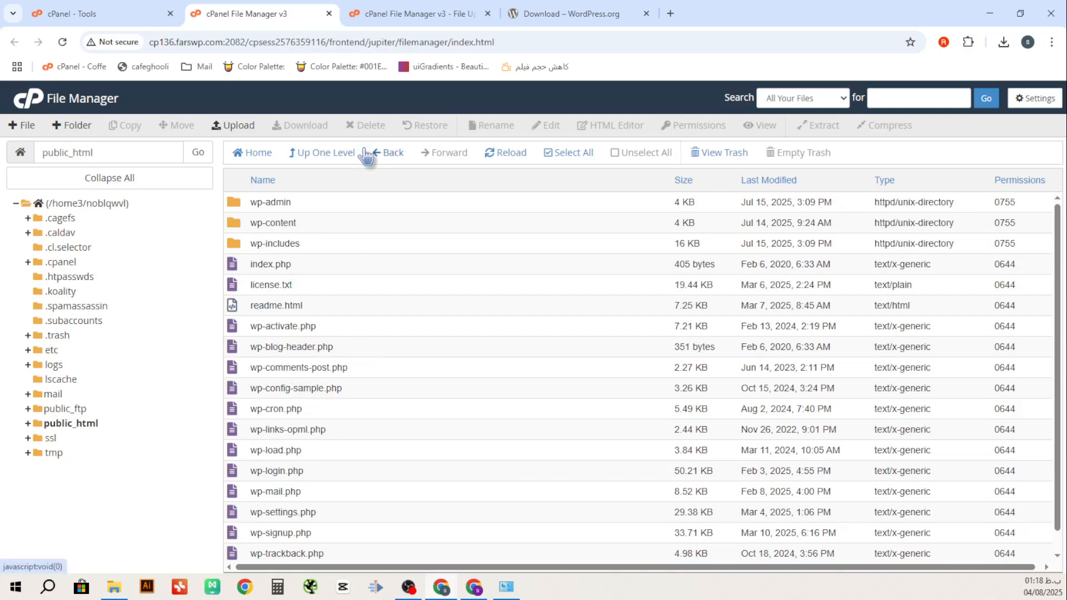
Open the primary domain cafeghooli.ir from cPanel's General Information panel
left_click(110, 19)
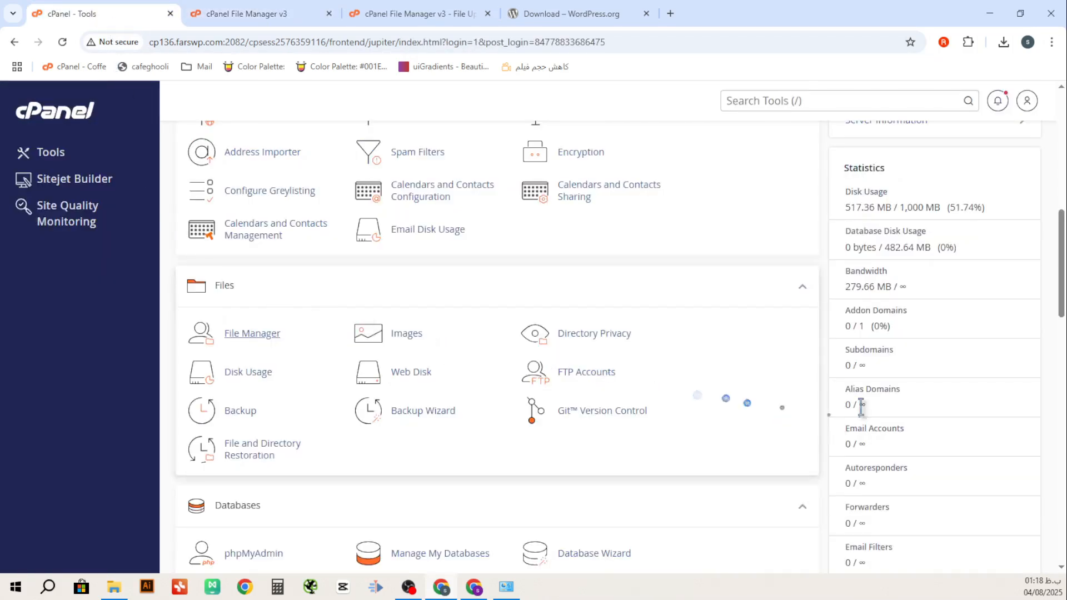
scroll(884, 423, "up", 8)
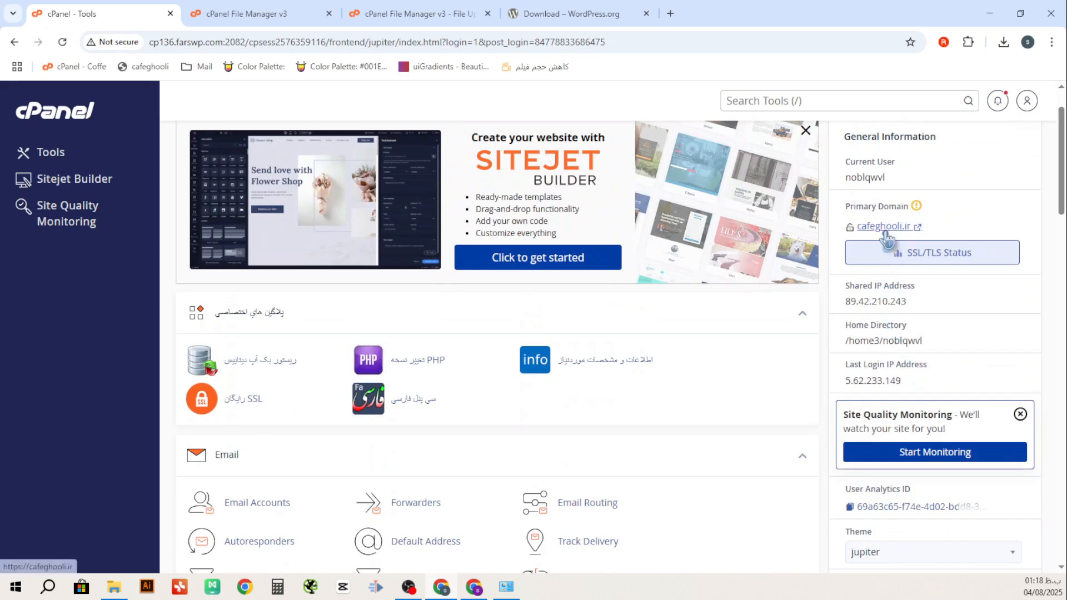
left_click(885, 233)
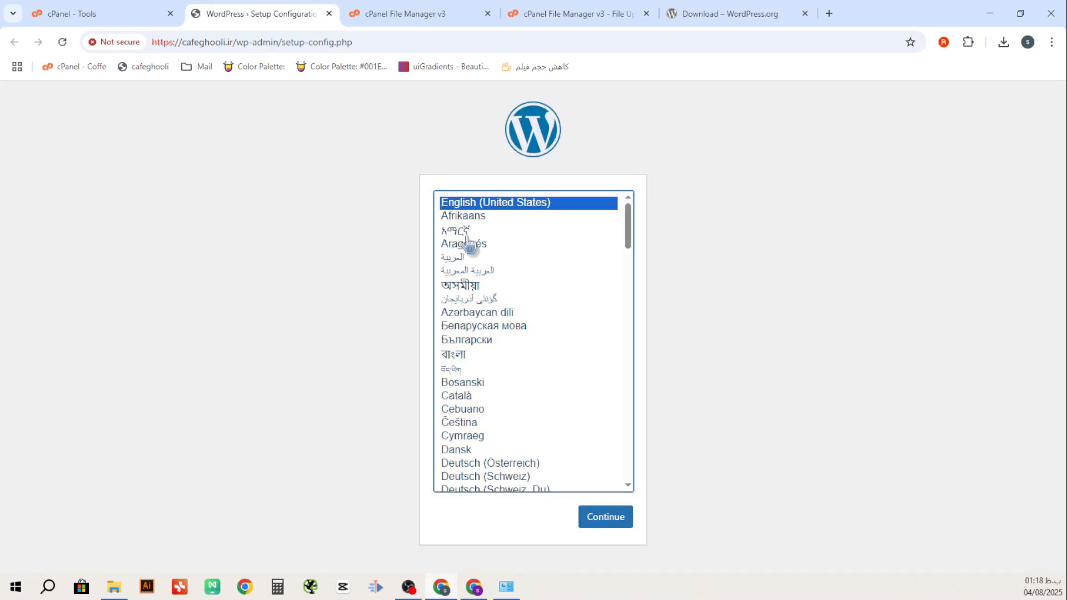
Continue past the WordPress language selection screen
left_click(620, 530)
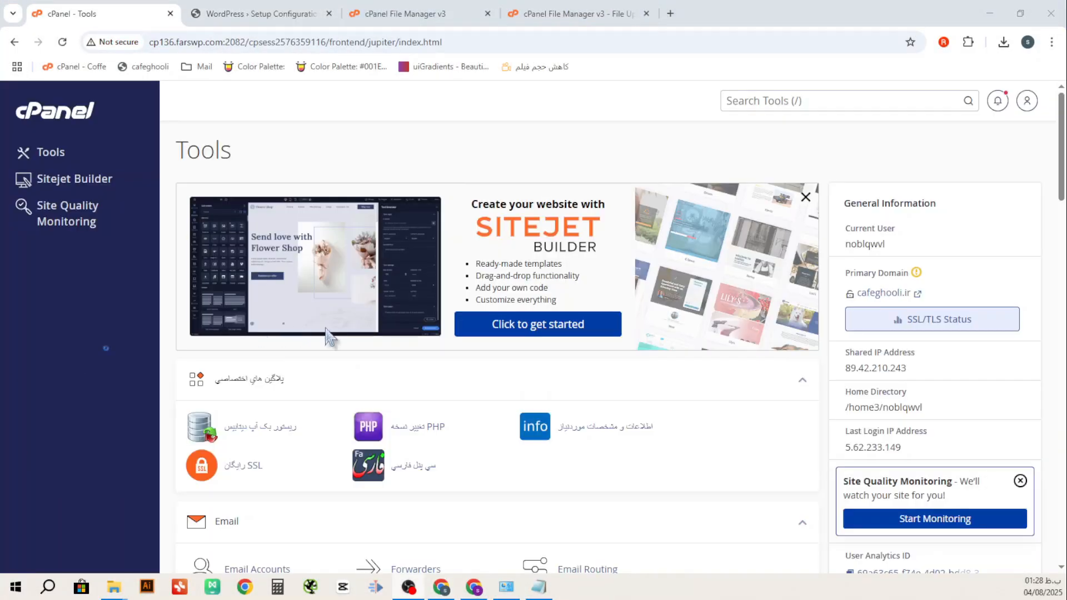
Create the database cafeghooli with the Database Wizard
scroll(355, 347, "down", 10)
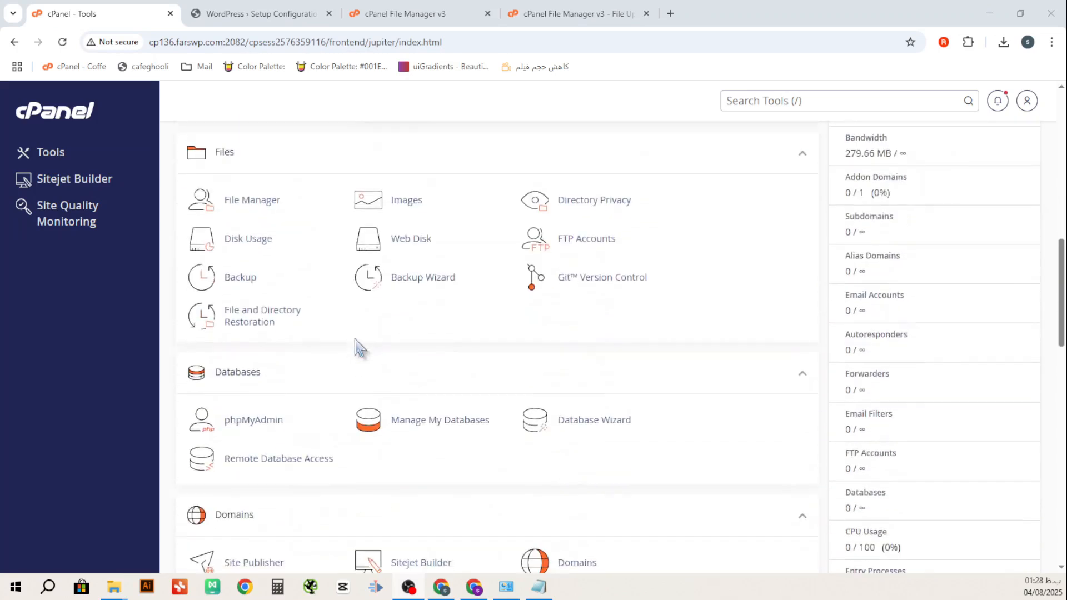
left_click(579, 425)
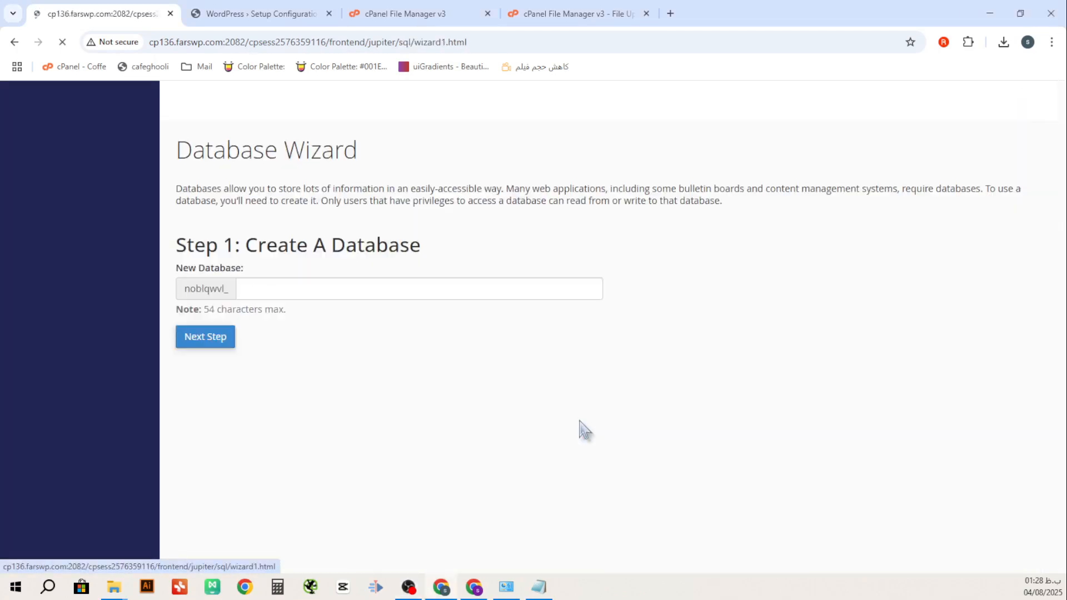
left_click(298, 288)
left_click(329, 322)
left_click(218, 340)
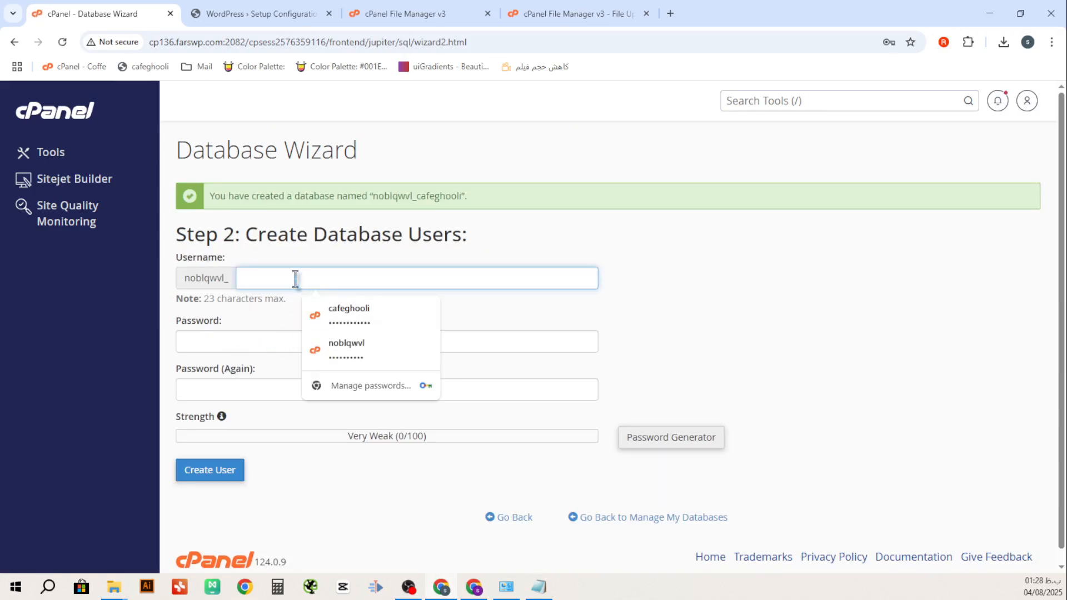
Create a database user with a generated strong password, saving the password to notes
type("cafeghooli")
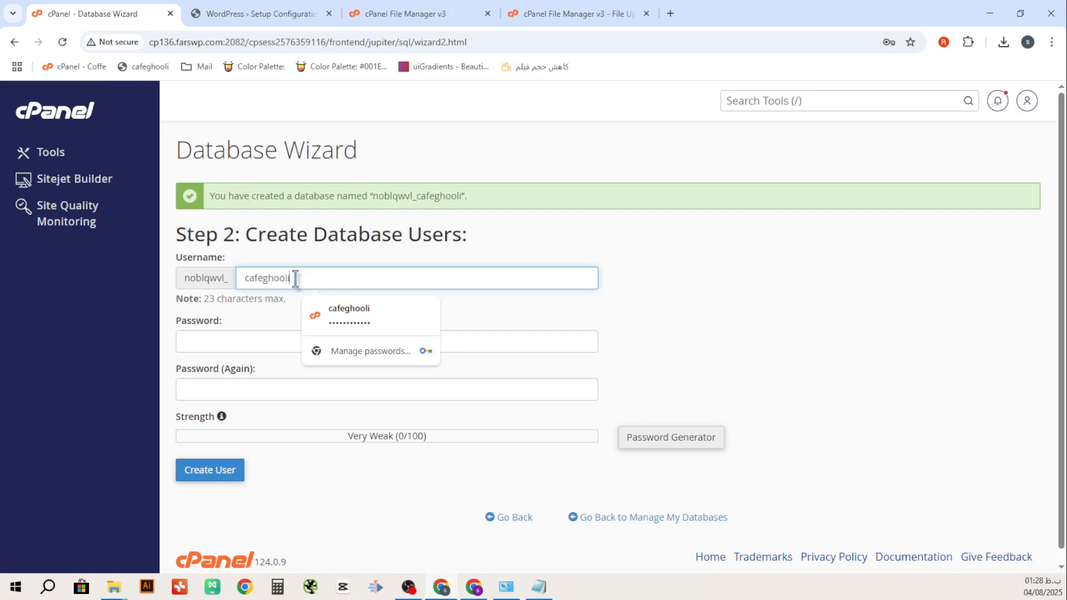
left_click(664, 437)
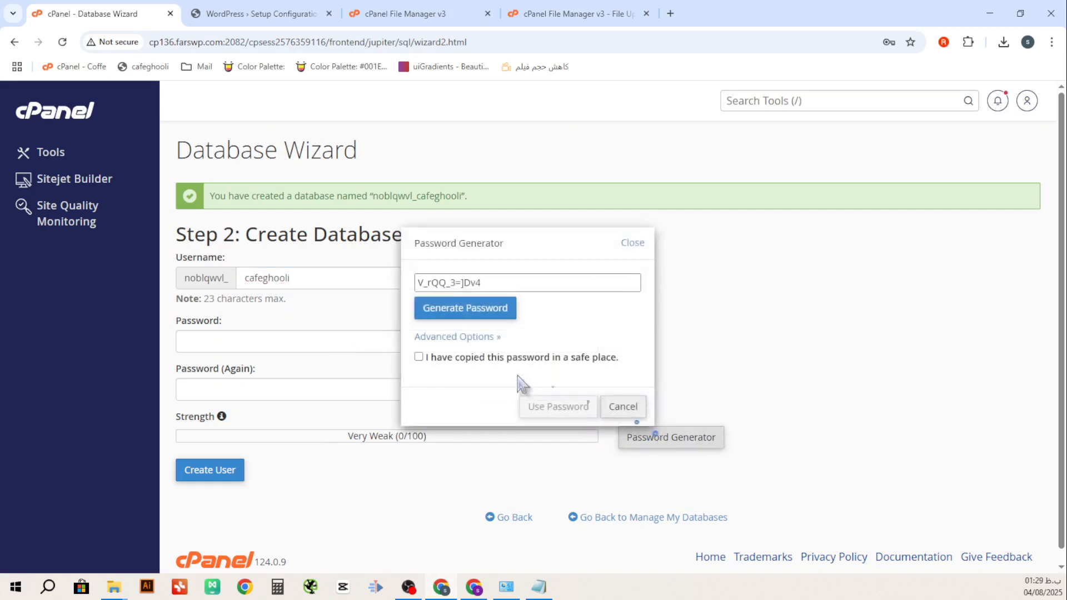
left_click_drag(481, 282, 414, 285)
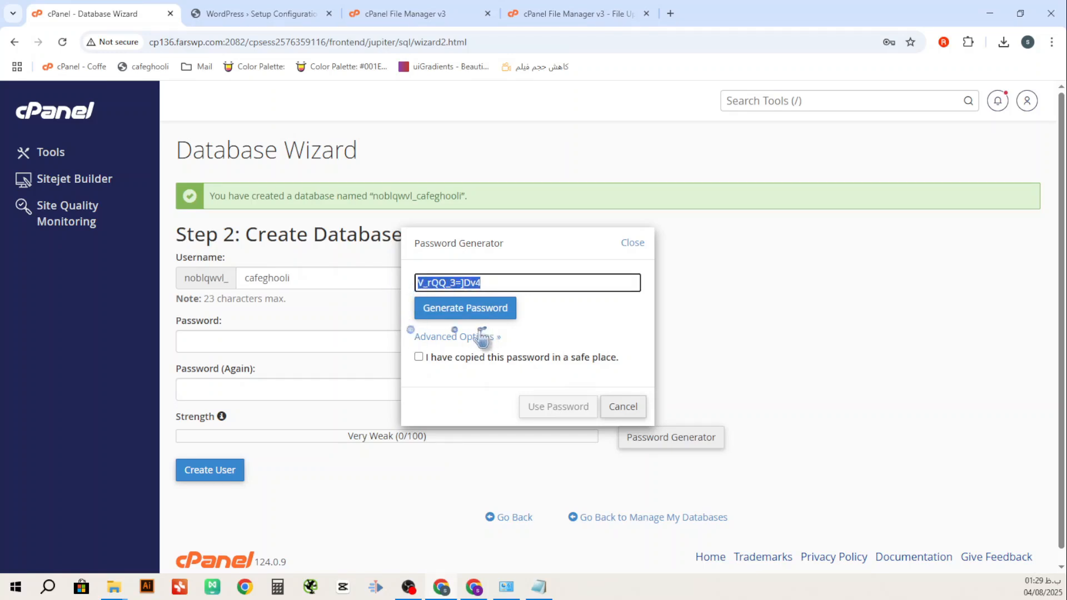
left_click(446, 357)
left_click(551, 407)
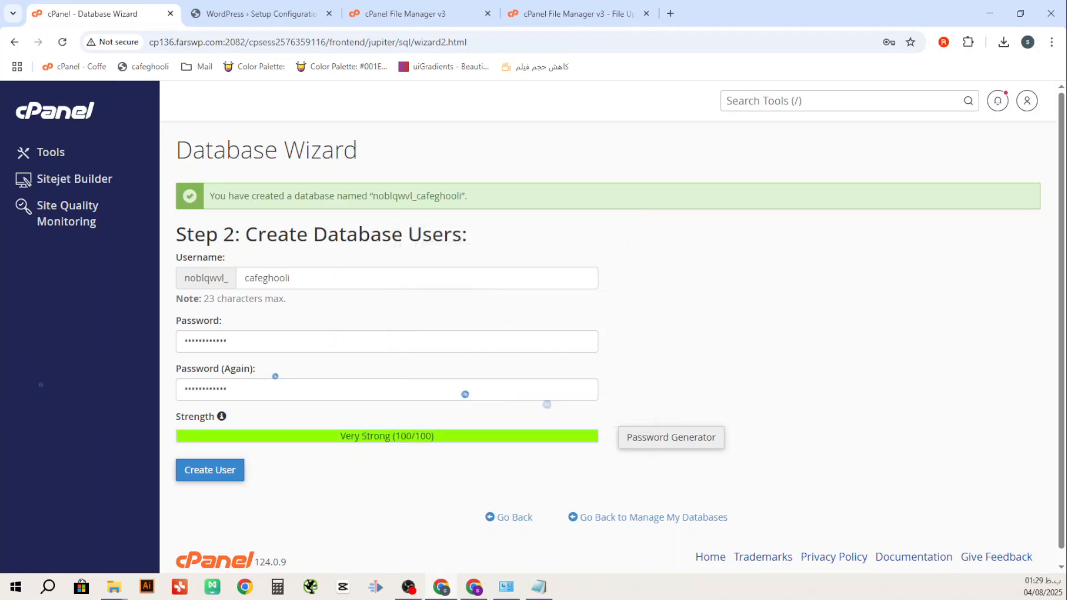
left_click(539, 587)
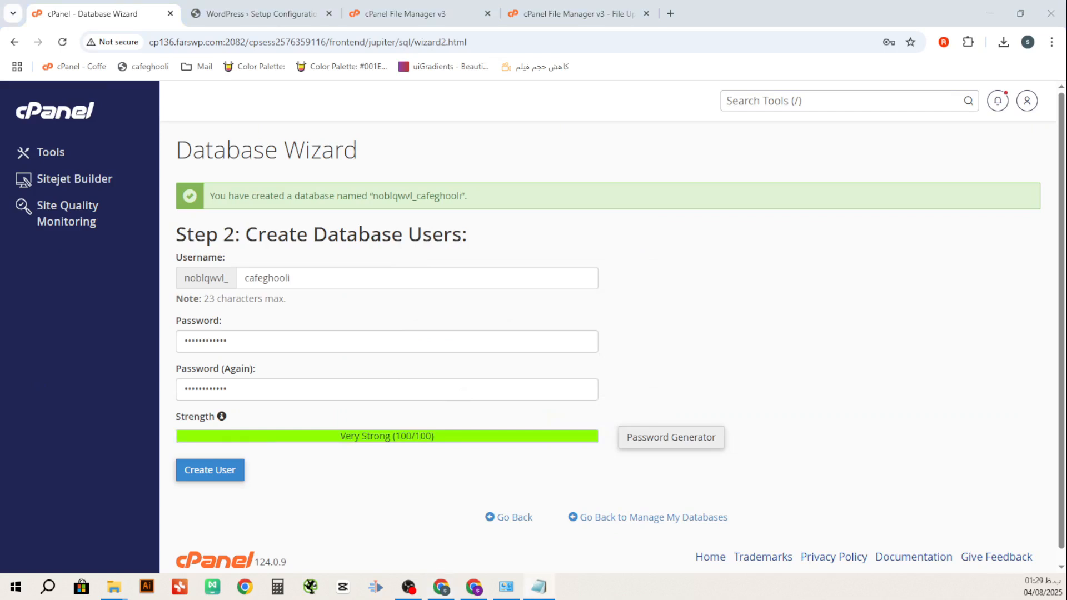
left_click(223, 485)
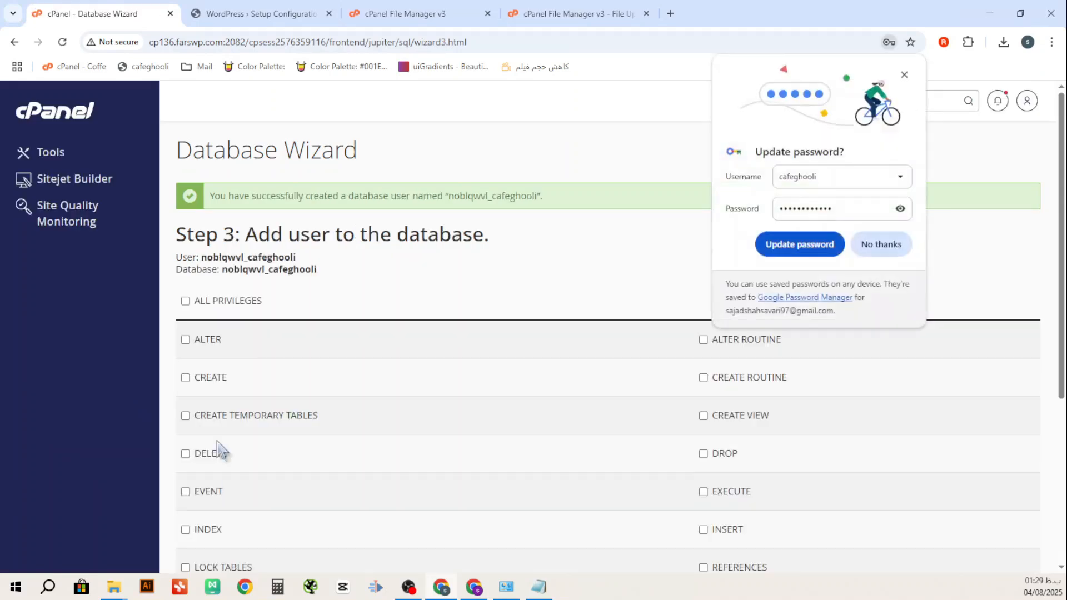
left_click(817, 254)
Grant the database user ALL PRIVILEGES and apply the changes
left_click(200, 302)
scroll(277, 362, "down", 5)
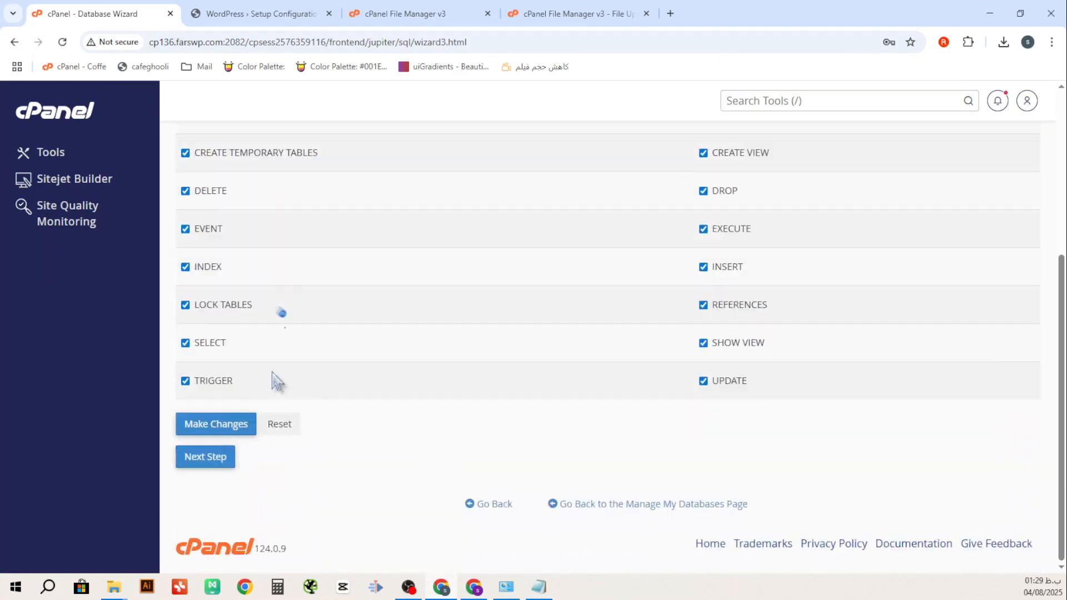
left_click(222, 425)
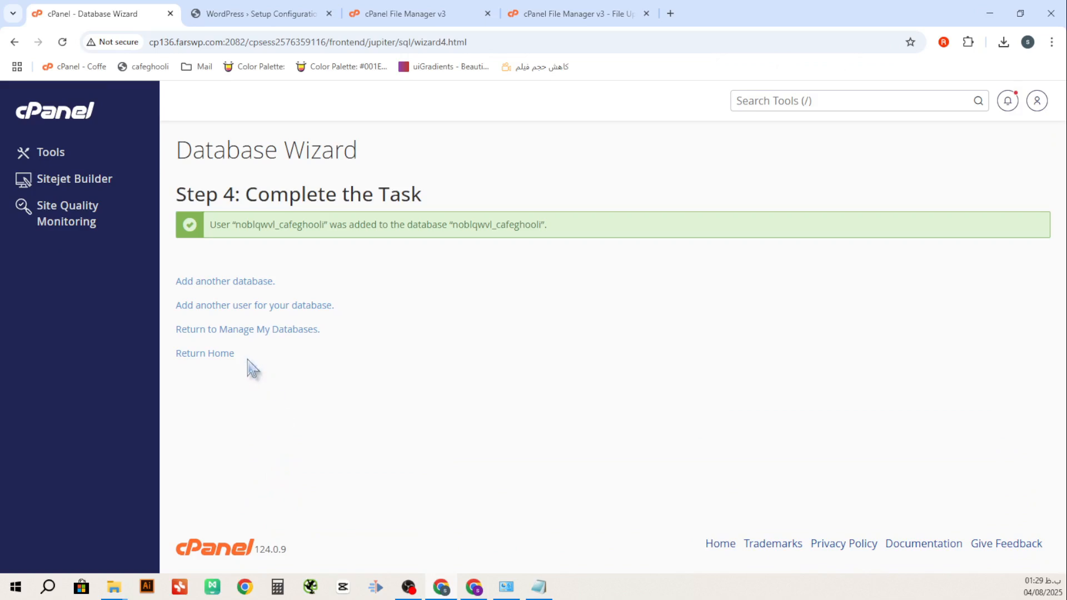
Copy the existing database's name from Manage My Databases
left_click(220, 356)
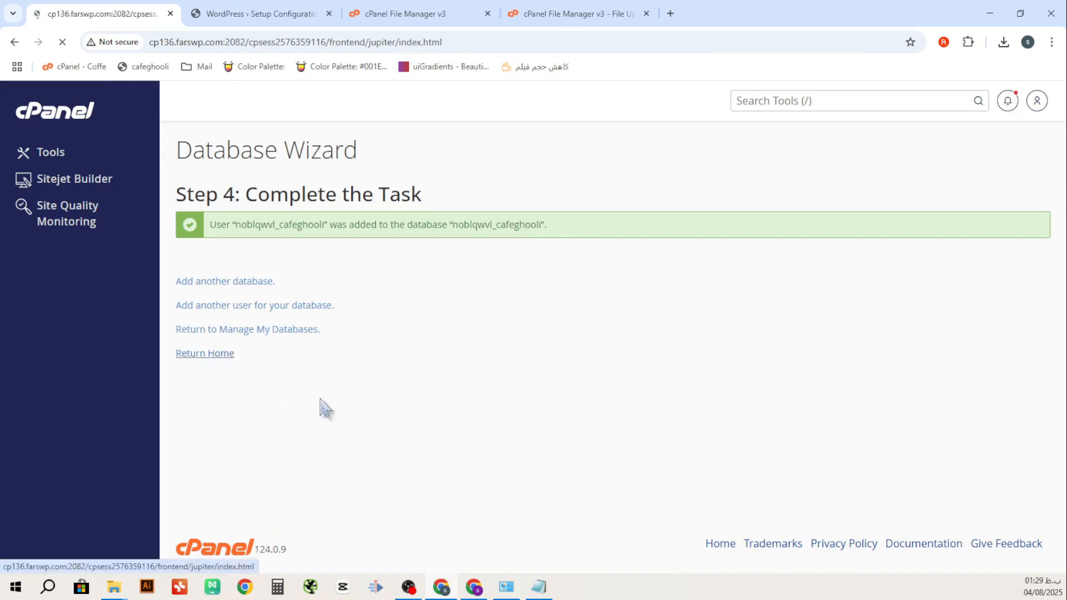
scroll(322, 399, "down", 3)
scroll(324, 407, "down", 9)
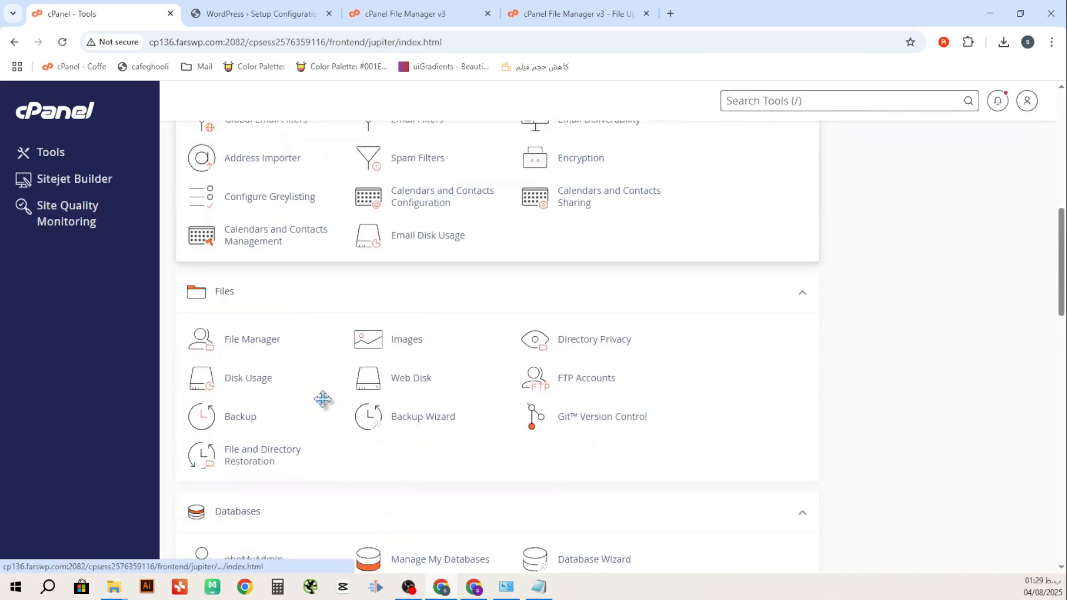
left_click(453, 422)
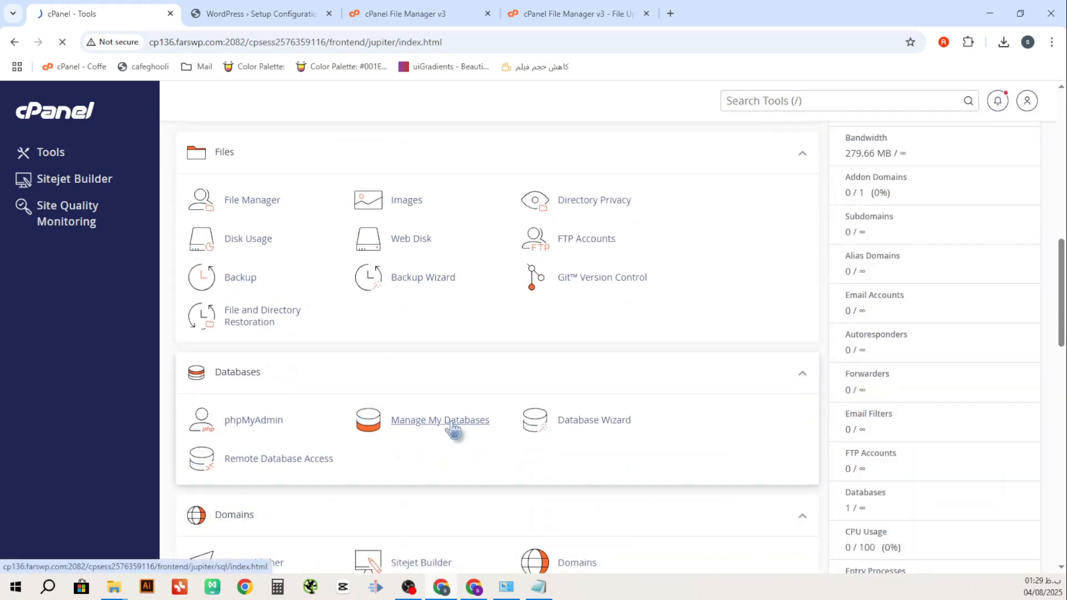
scroll(451, 427, "down", 5)
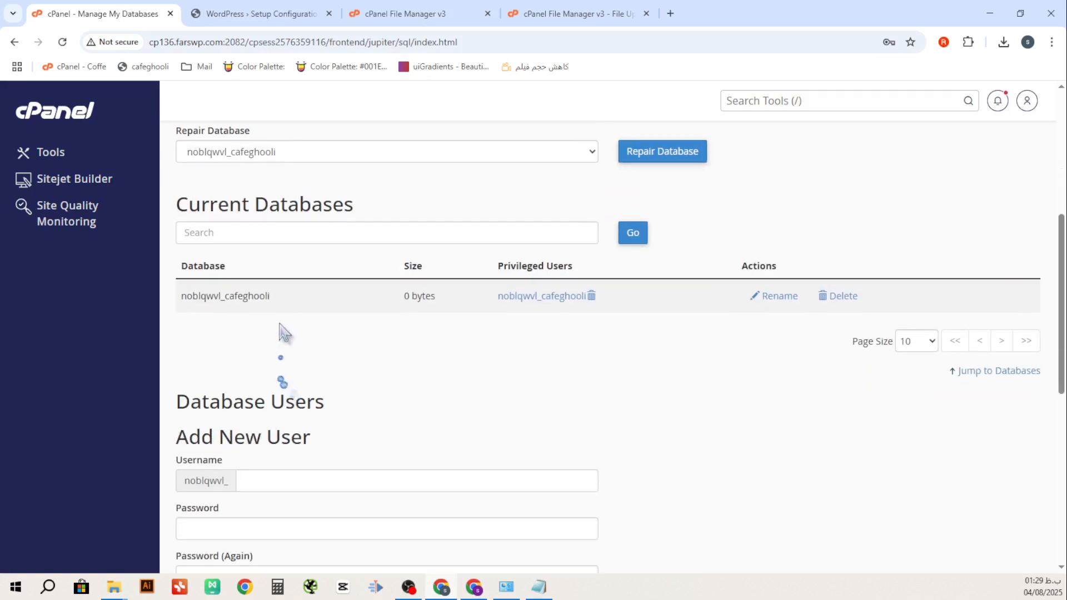
left_click_drag(273, 297, 184, 312)
key("ctrl+c")
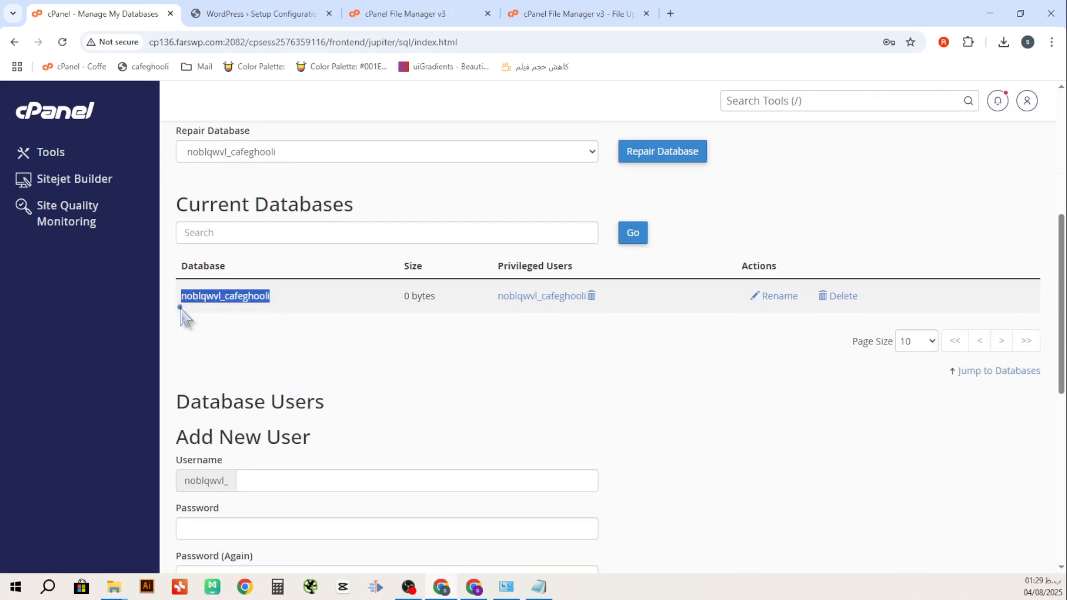
Paste the database name into WordPress's Database Name and Username fields
left_click(272, 16)
left_click_drag(504, 234, 354, 235)
key("ctrl+v")
left_click_drag(504, 281, 371, 283)
key("ctrl+v")
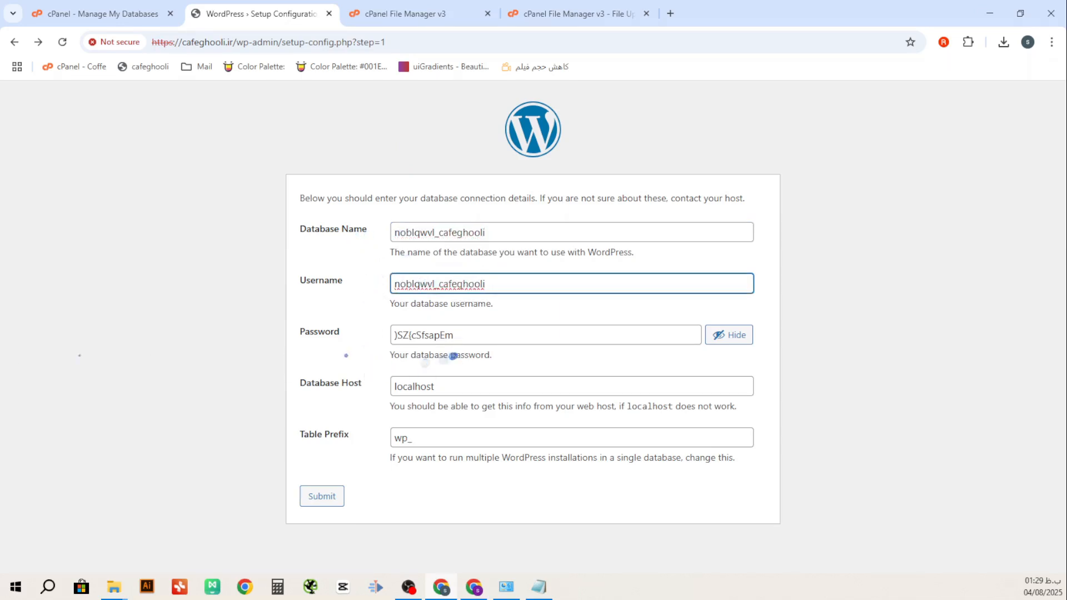
Paste the saved database password into the installer, submit the connection, and run the installation
key("alt+Tab")
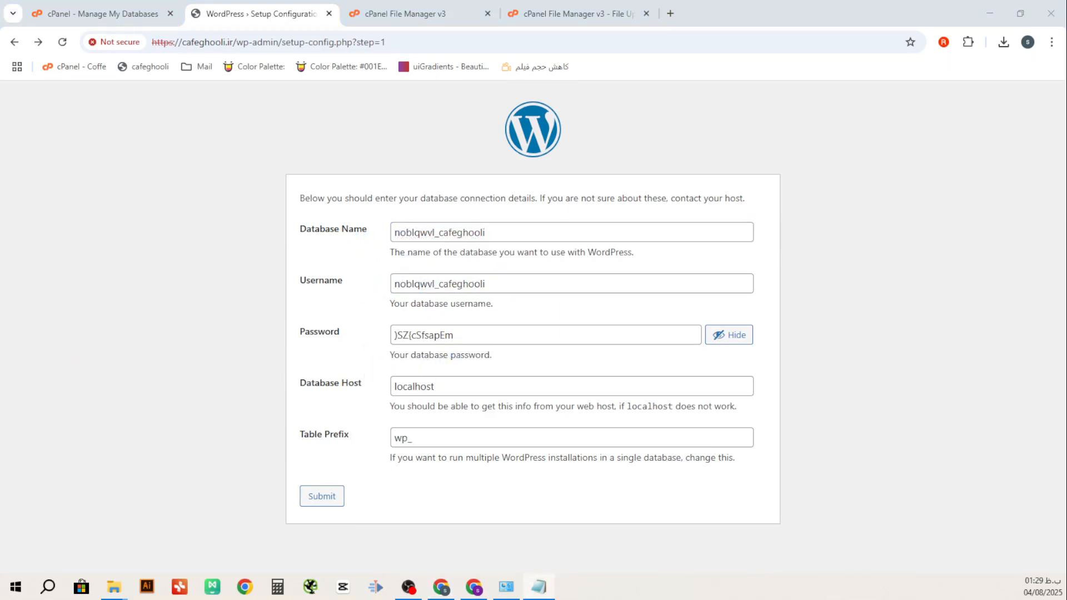
left_click_drag(483, 328, 364, 341)
key("ctrl+v")
left_click(319, 496)
left_click(320, 496)
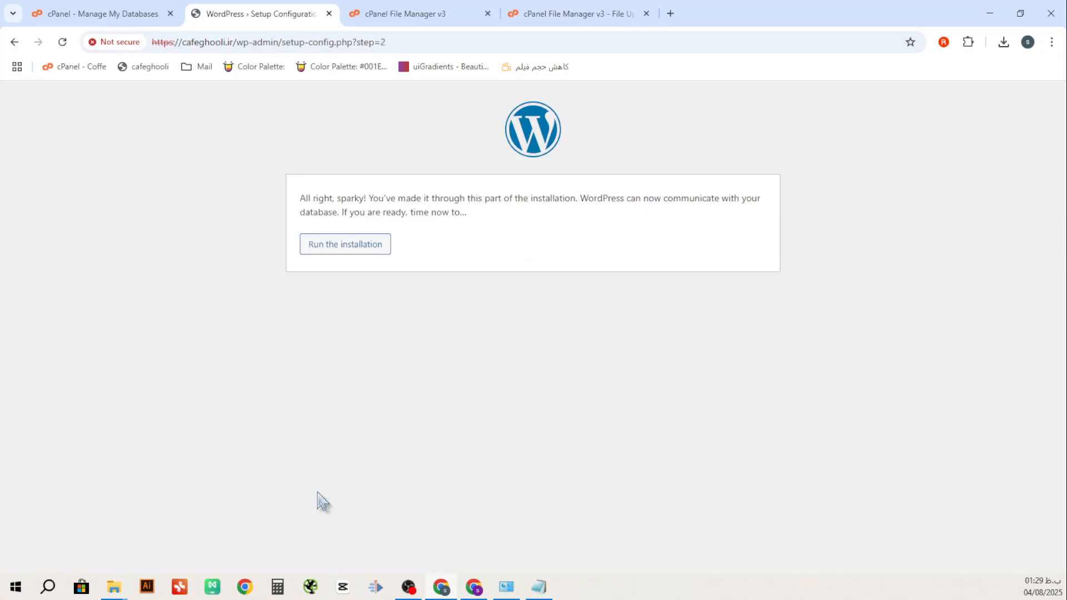
left_click(348, 245)
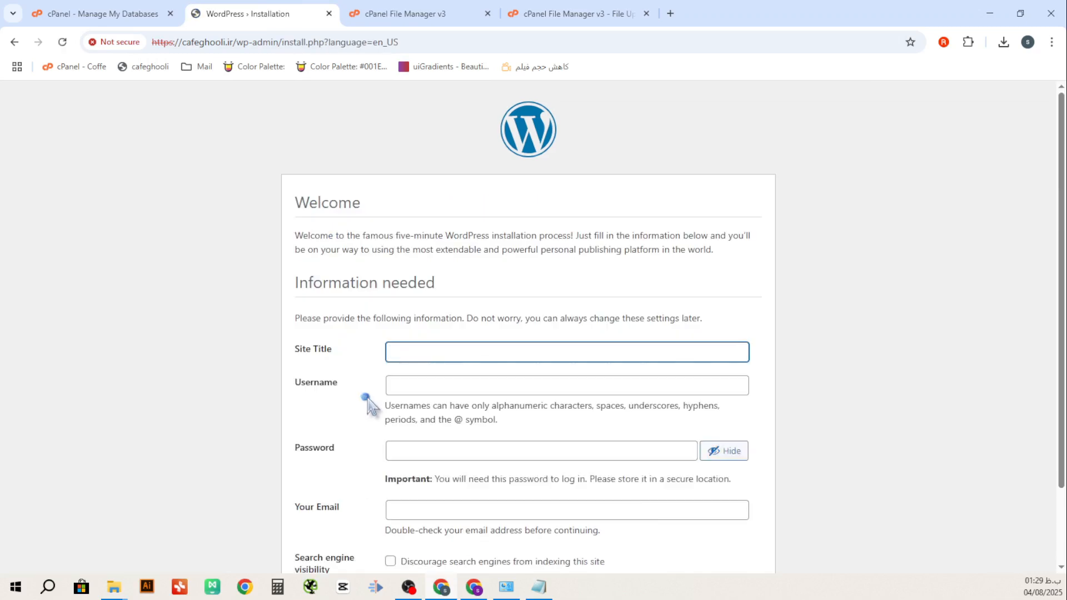
Enter site title 'کافه', fill the suggested admin username, and copy the generated admin password
left_click(494, 354)
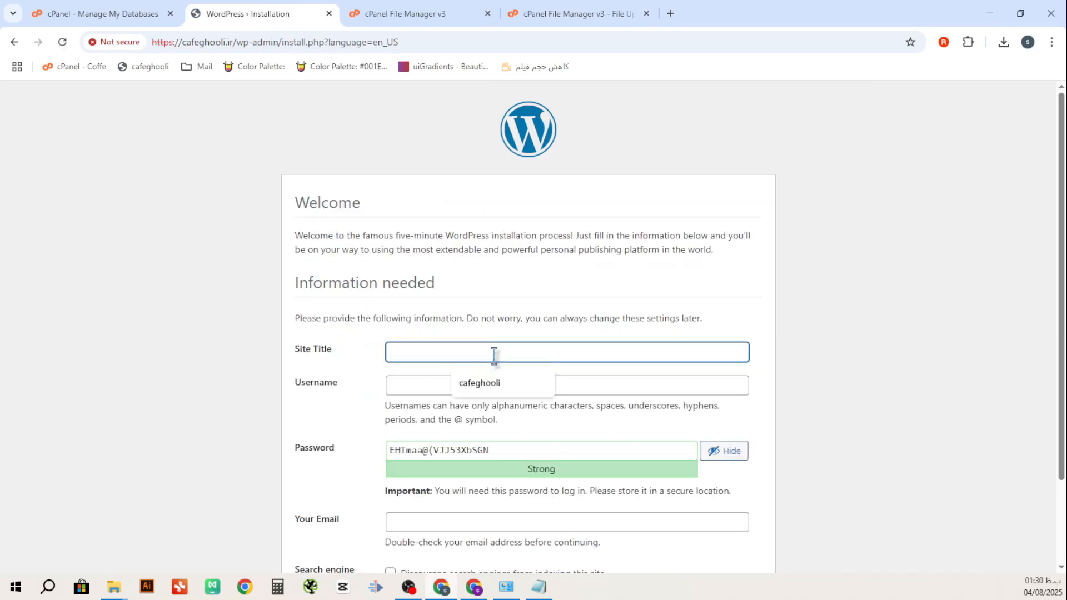
type("کافه غولی")
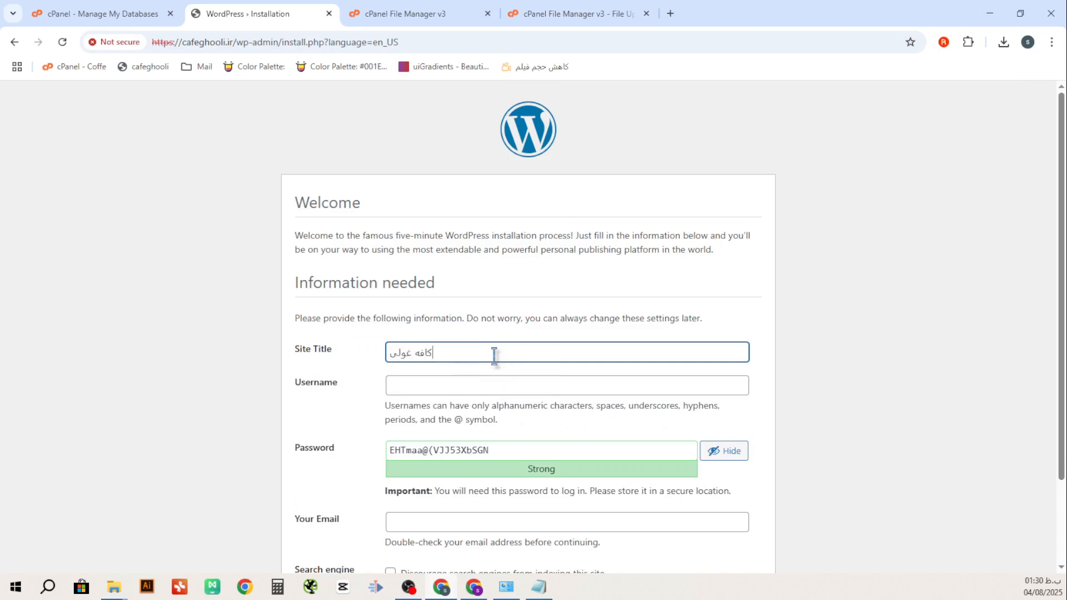
left_click(473, 384)
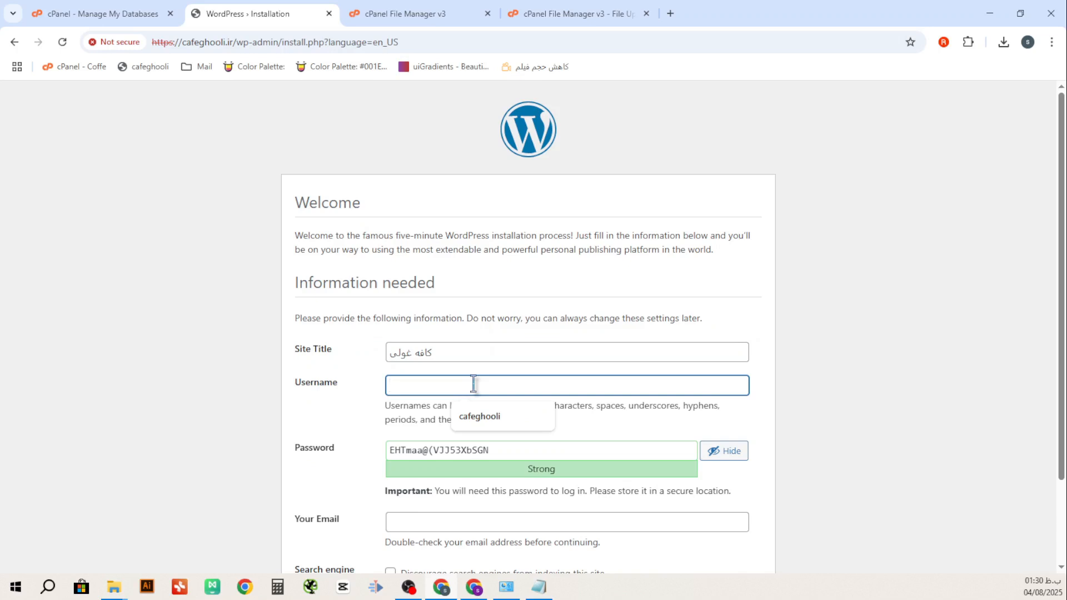
left_click(478, 422)
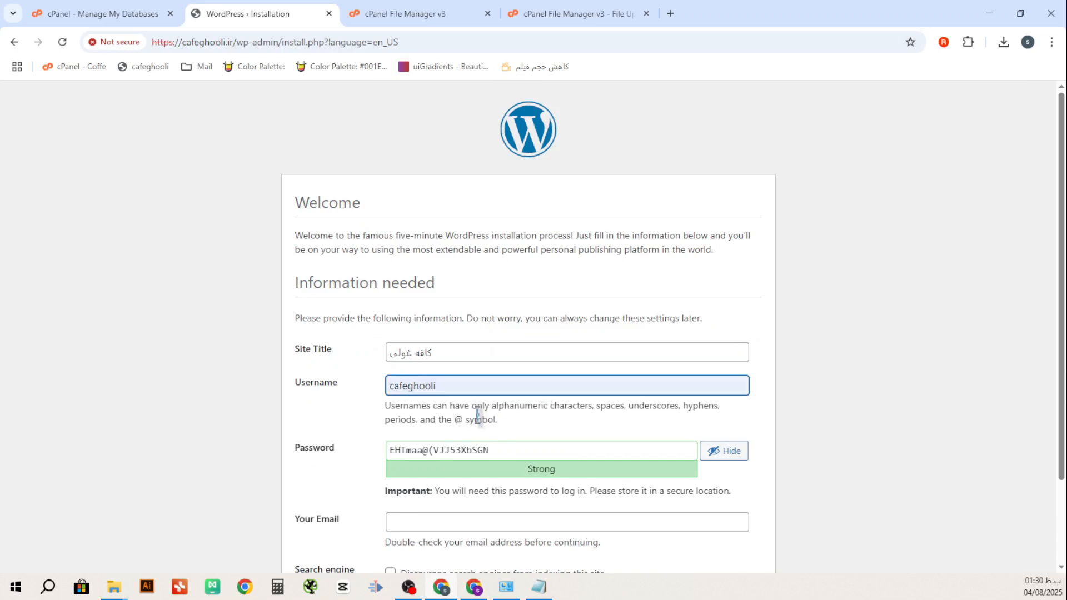
scroll(550, 434, "down", 2)
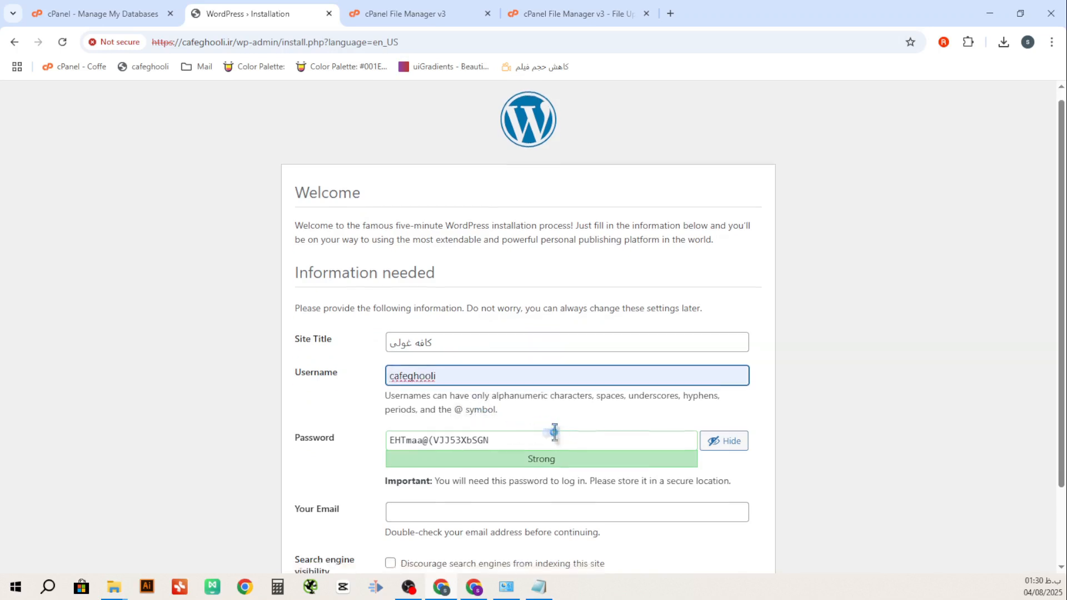
left_click_drag(496, 349, 370, 356)
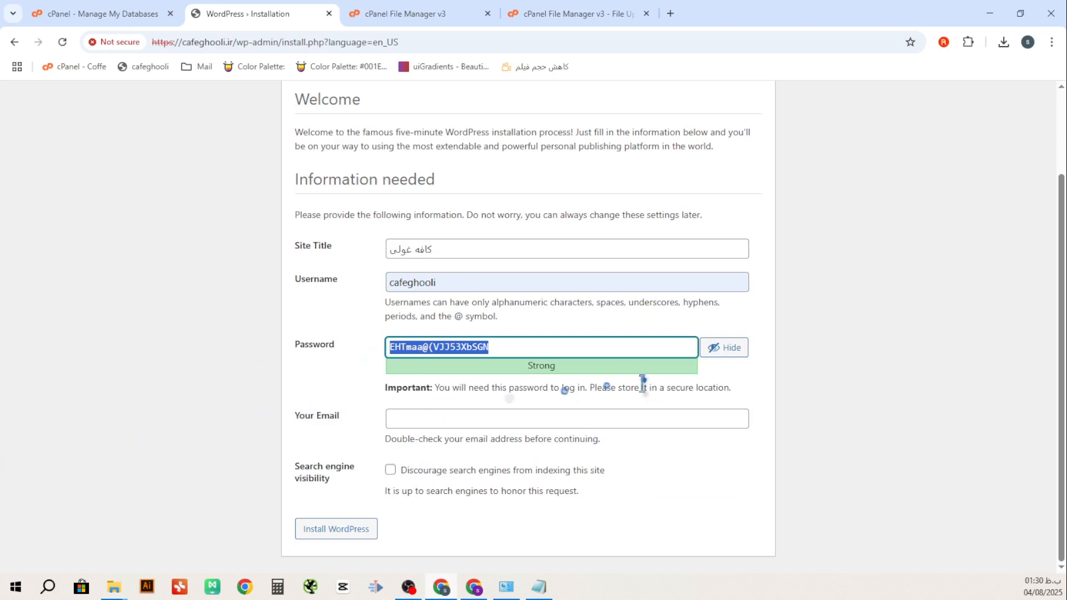
key("alt+Tab")
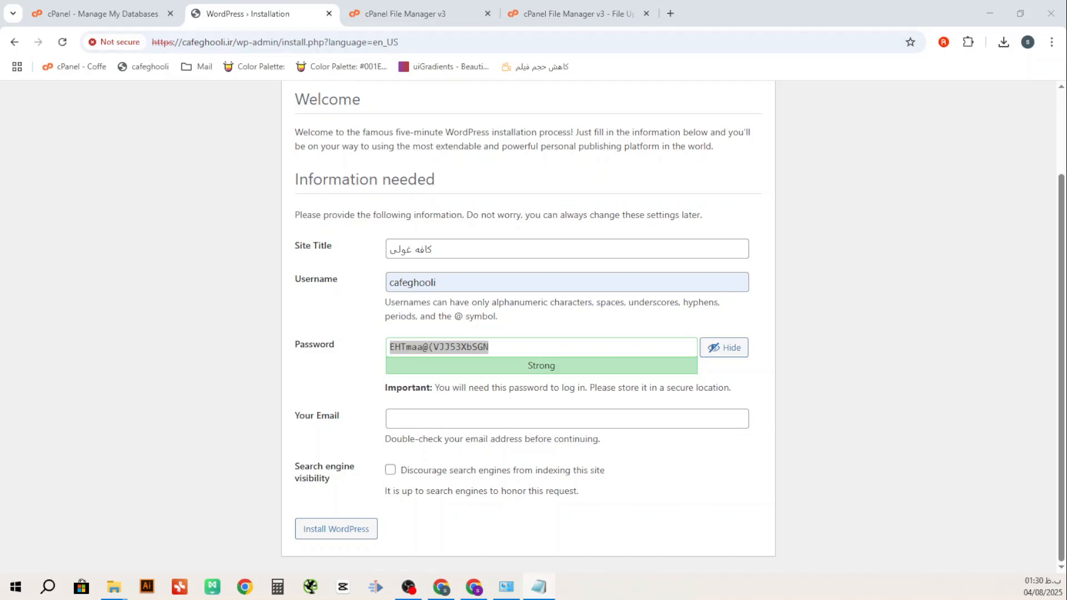
left_click(397, 420)
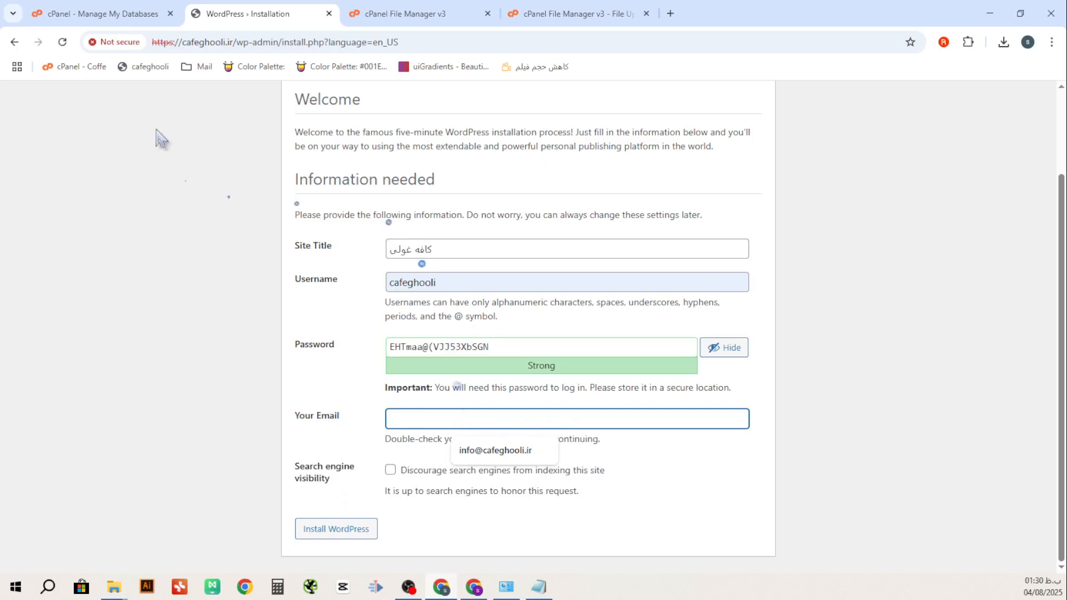
left_click(119, 20)
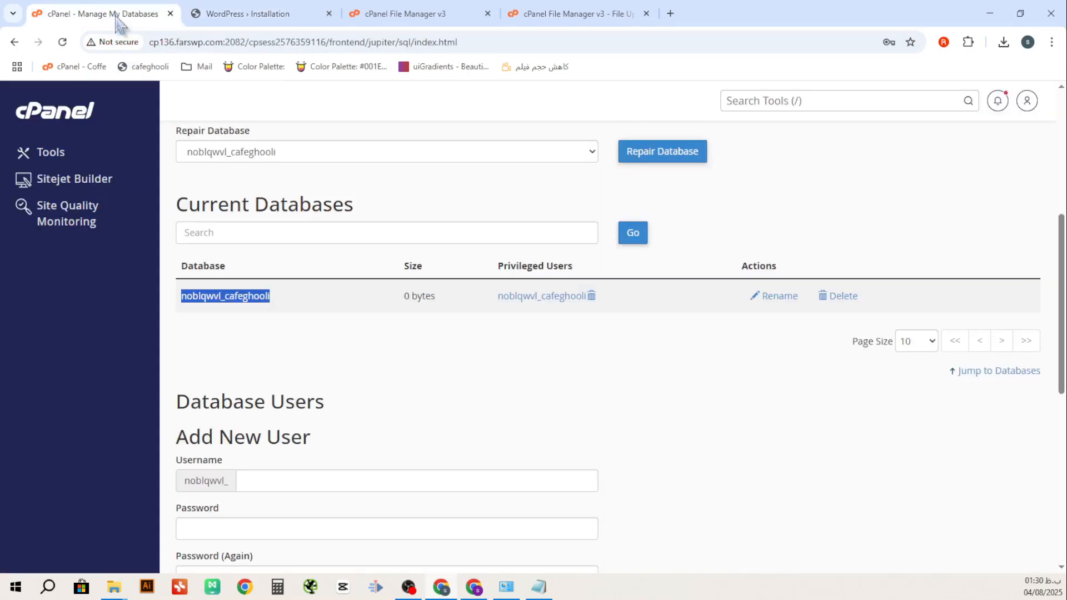
left_click(49, 157)
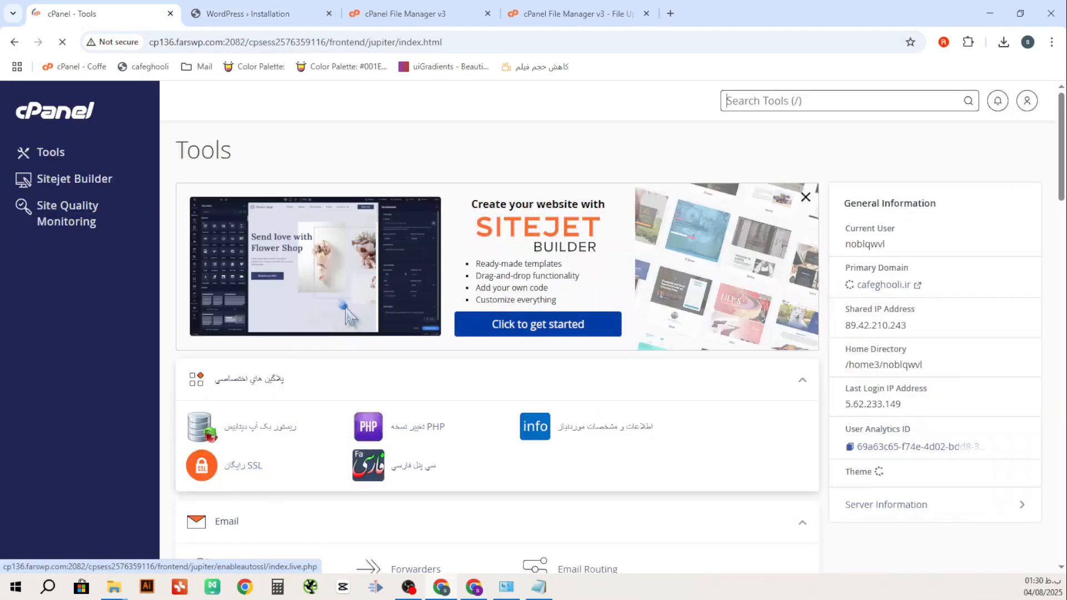
scroll(374, 345, "down", 4)
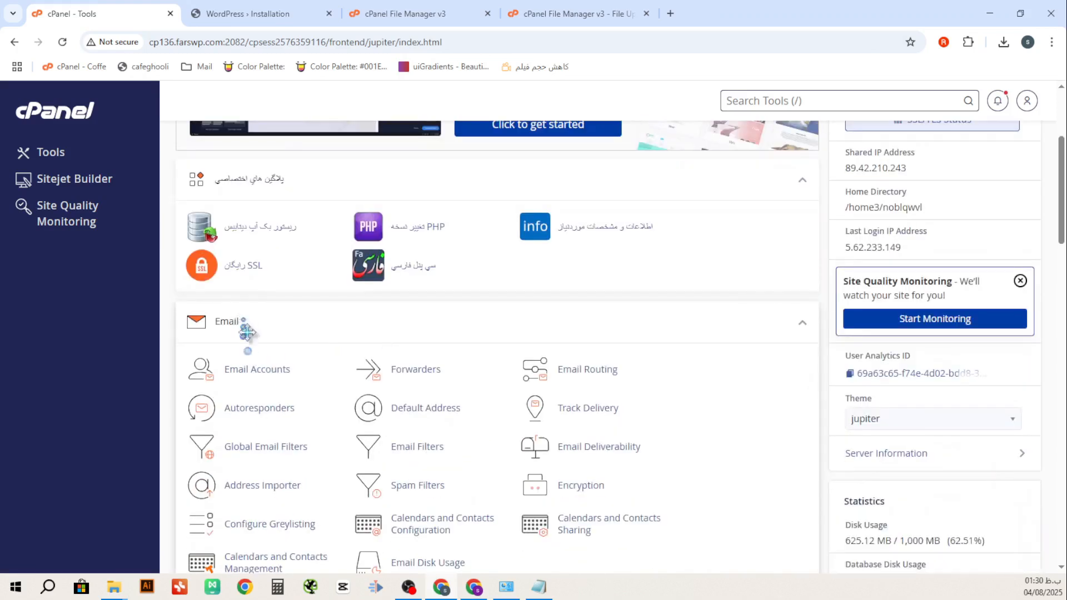
left_click(253, 369)
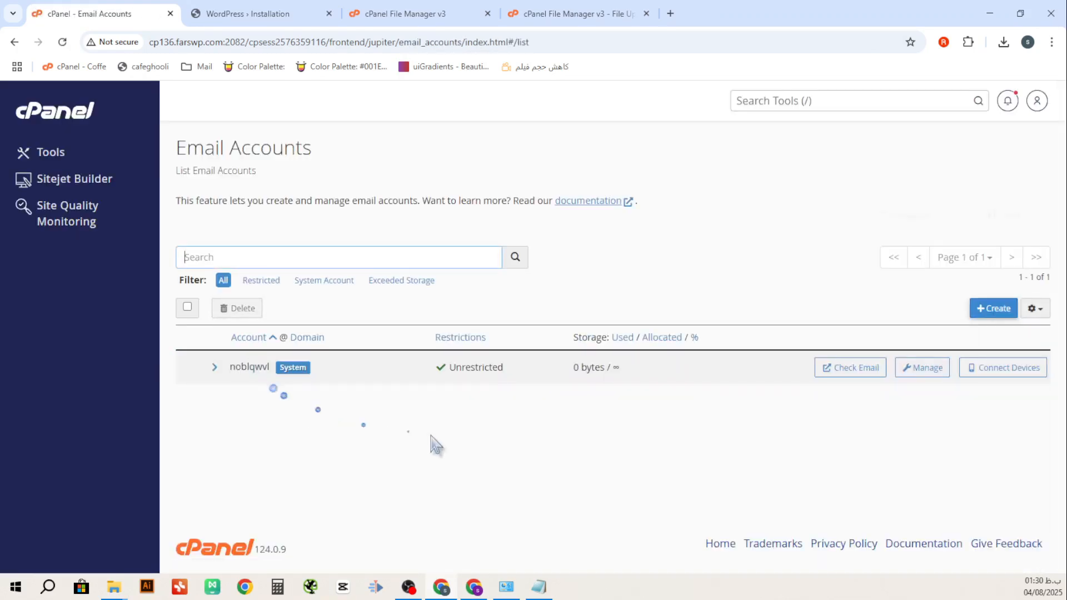
left_click(1016, 321)
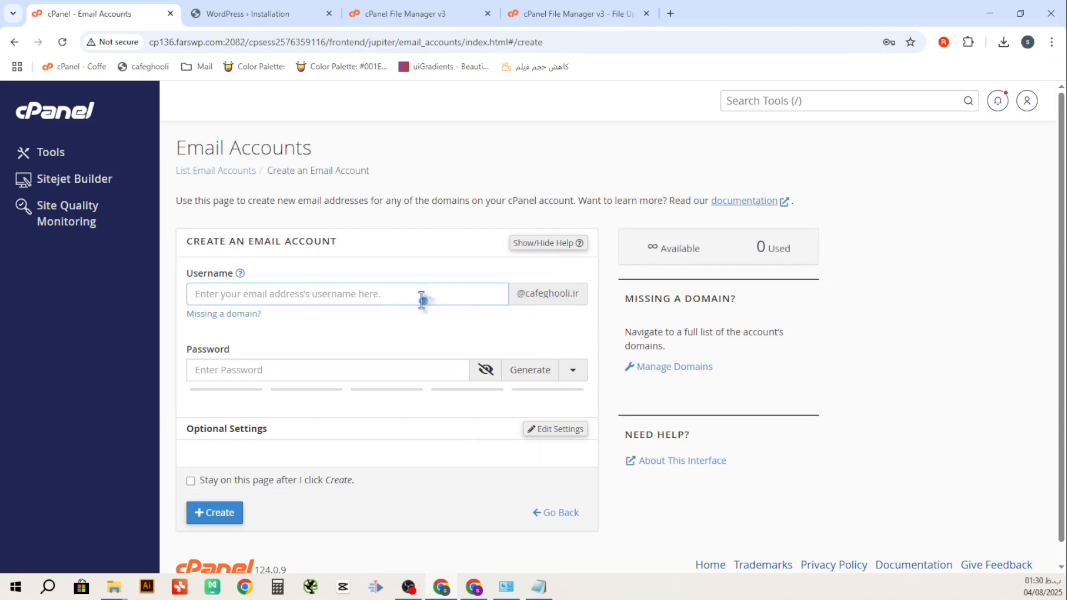
type("ه")
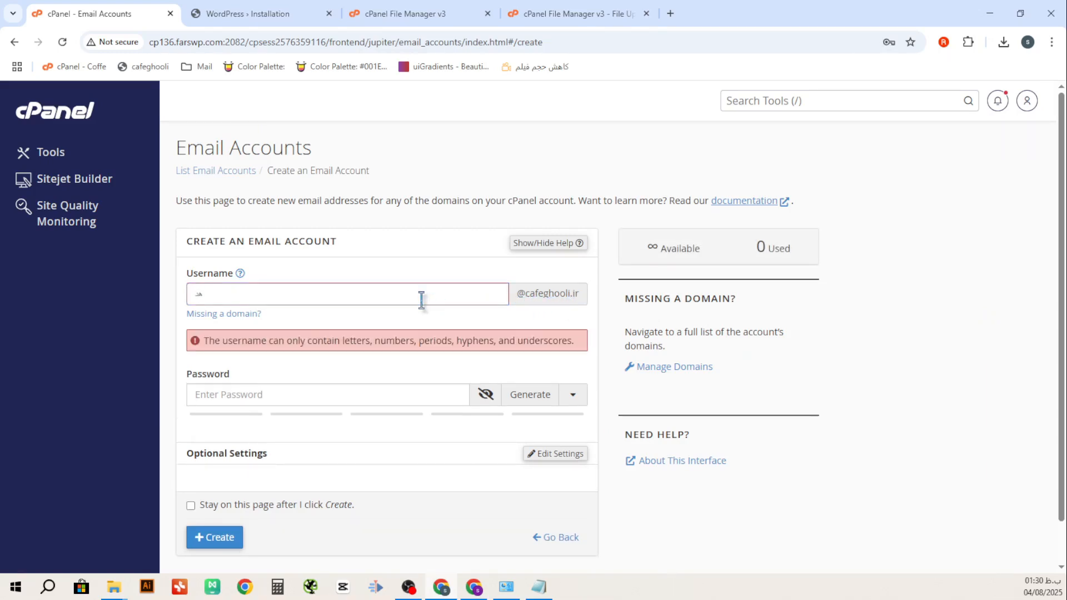
key("BackSpace")
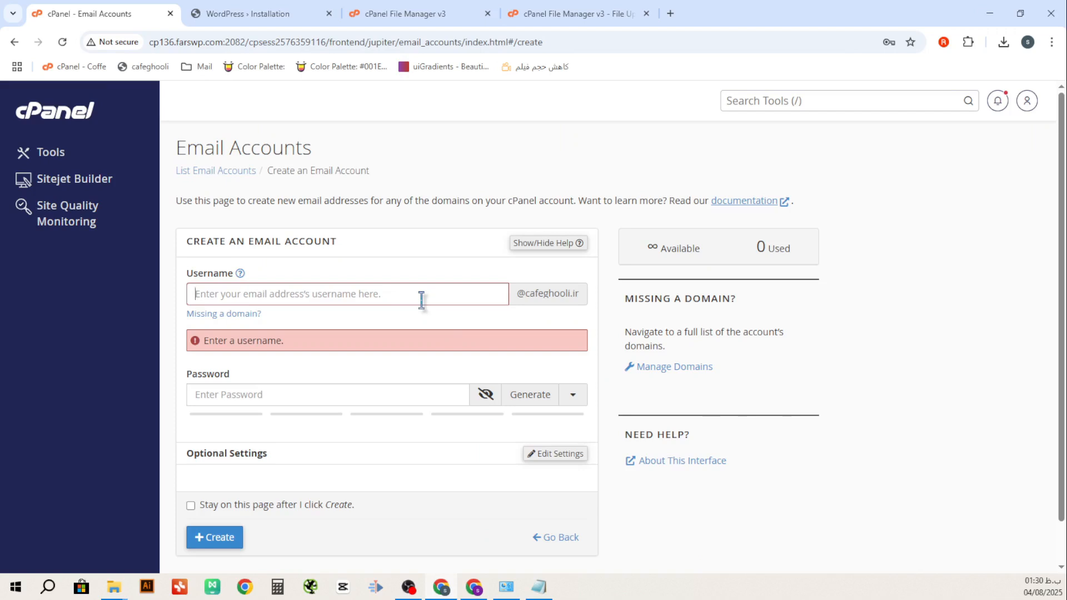
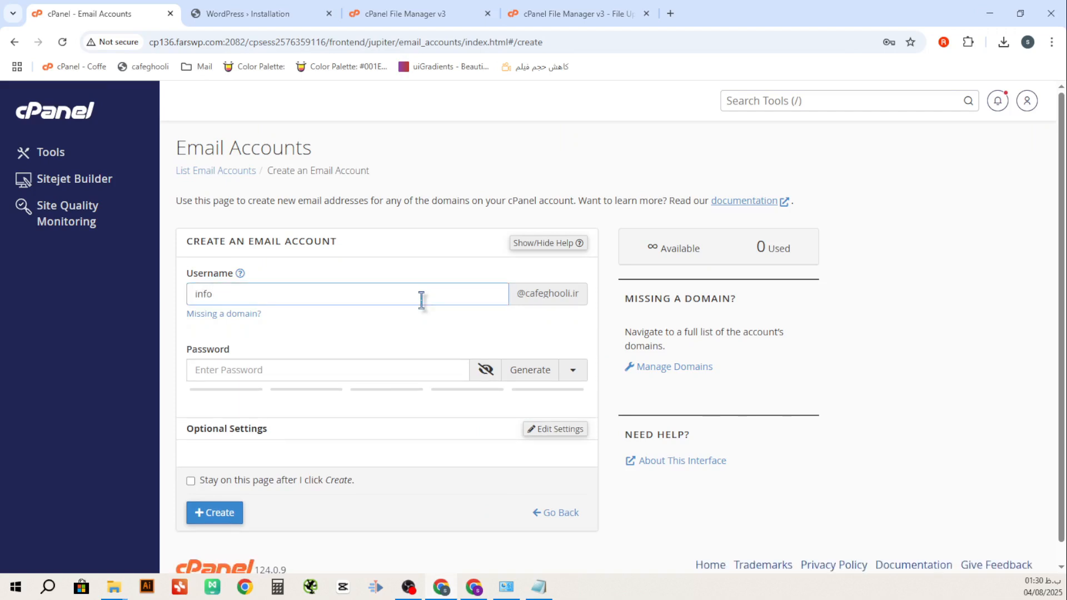
Generate a strong password, create the mailbox, save its password, and copy the address
left_click(548, 381)
left_click_drag(298, 377, 192, 380)
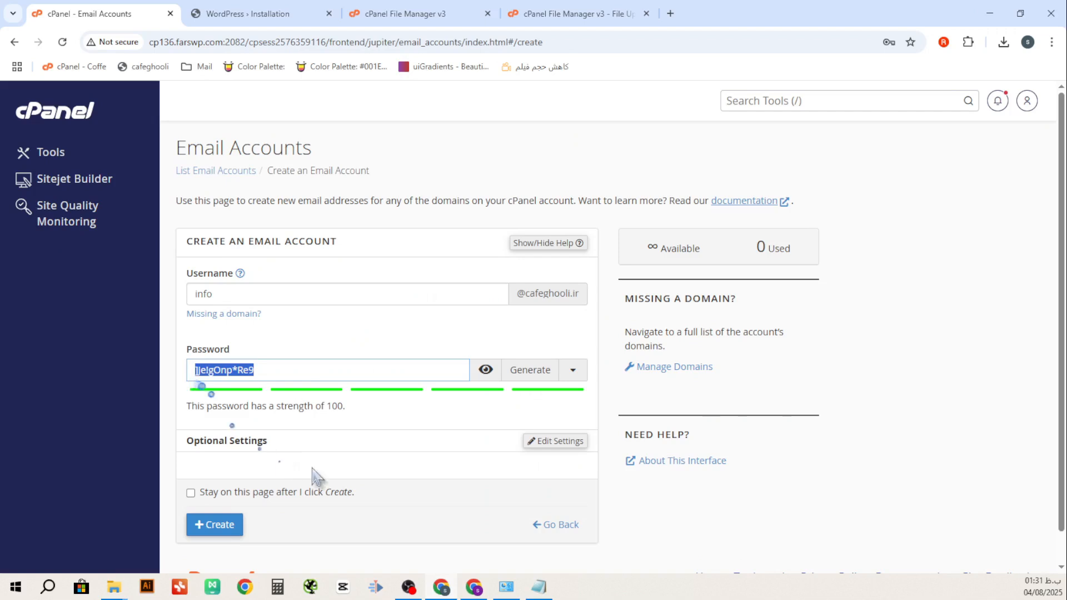
scroll(408, 472, "down", 1)
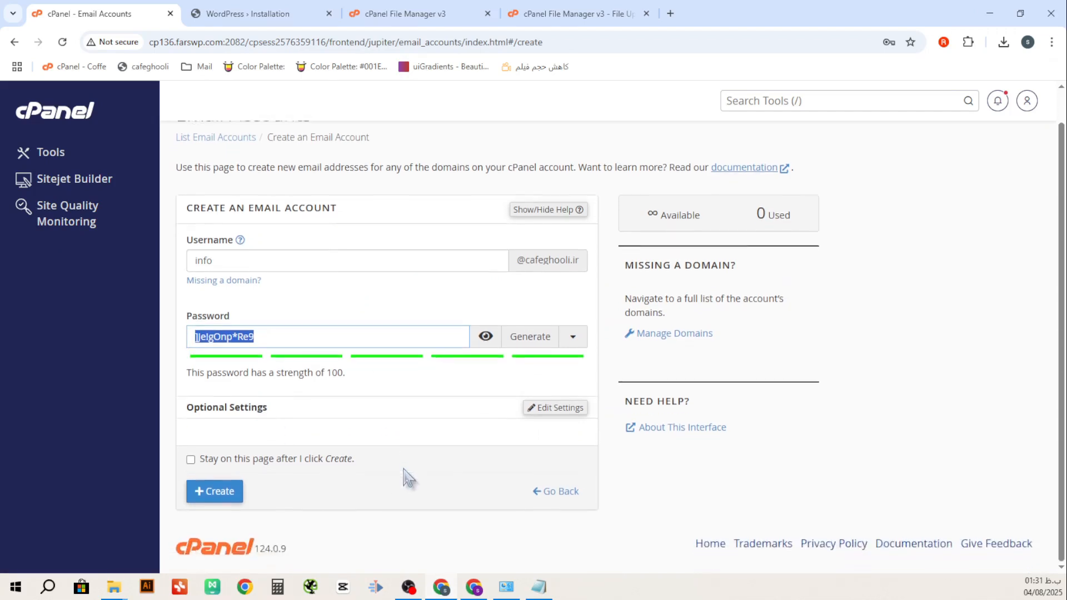
left_click(229, 492)
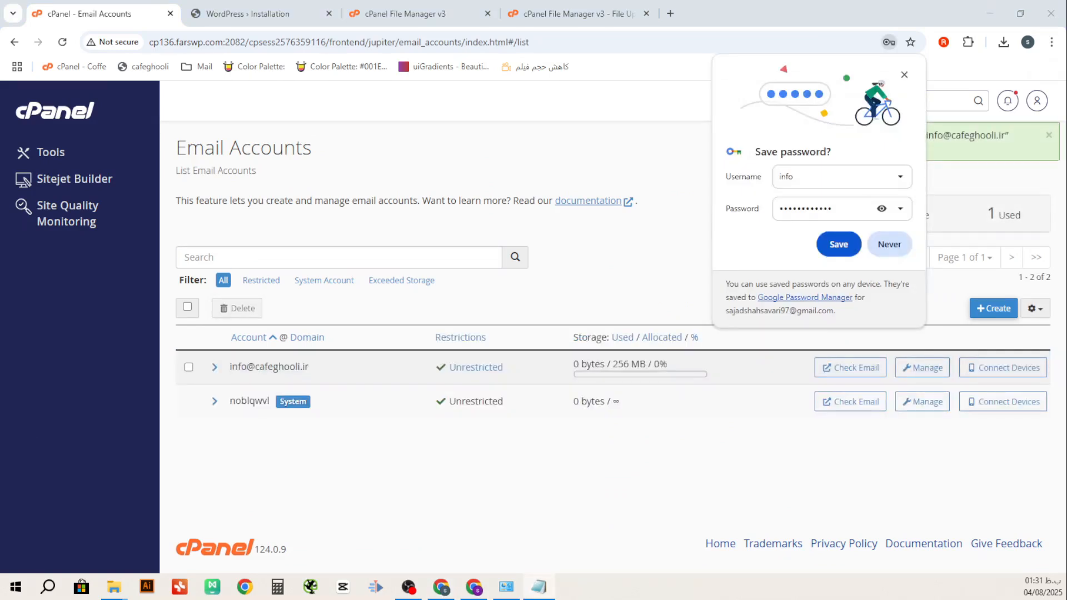
left_click(839, 245)
left_click_drag(324, 367, 228, 368)
key("ctrl+c")
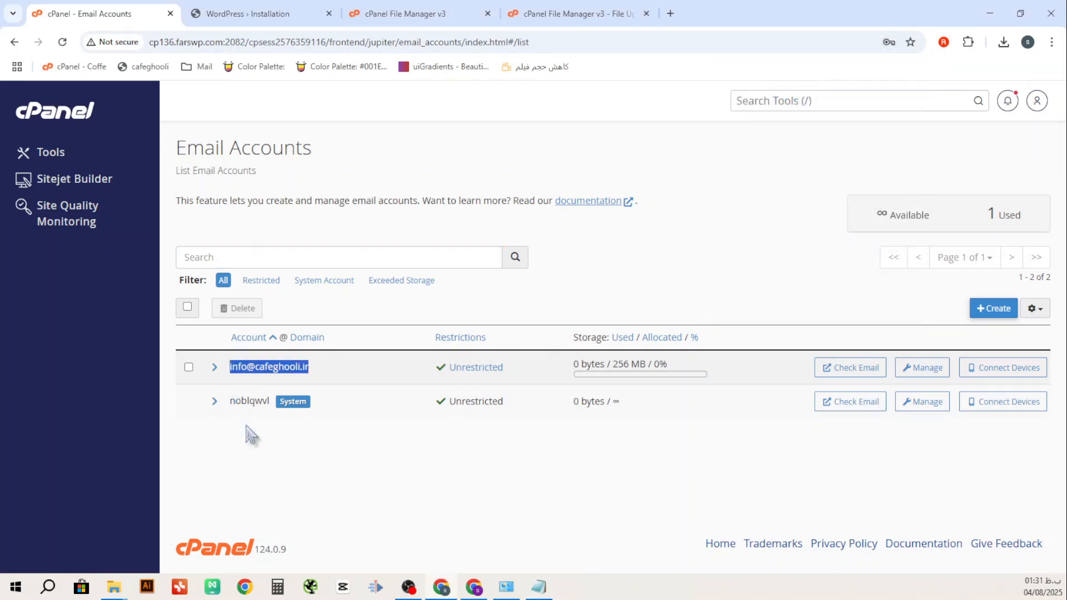
left_click(275, 18)
Paste the new mailbox address as the admin e-mail and install WordPress
left_click(419, 419)
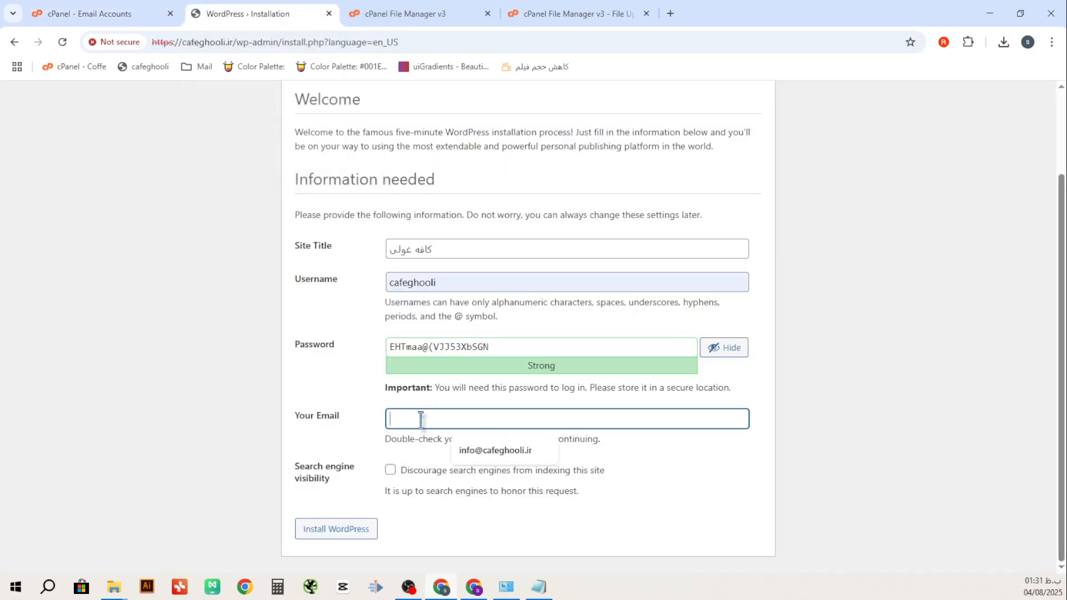
key("ctrl+v")
left_click(356, 530)
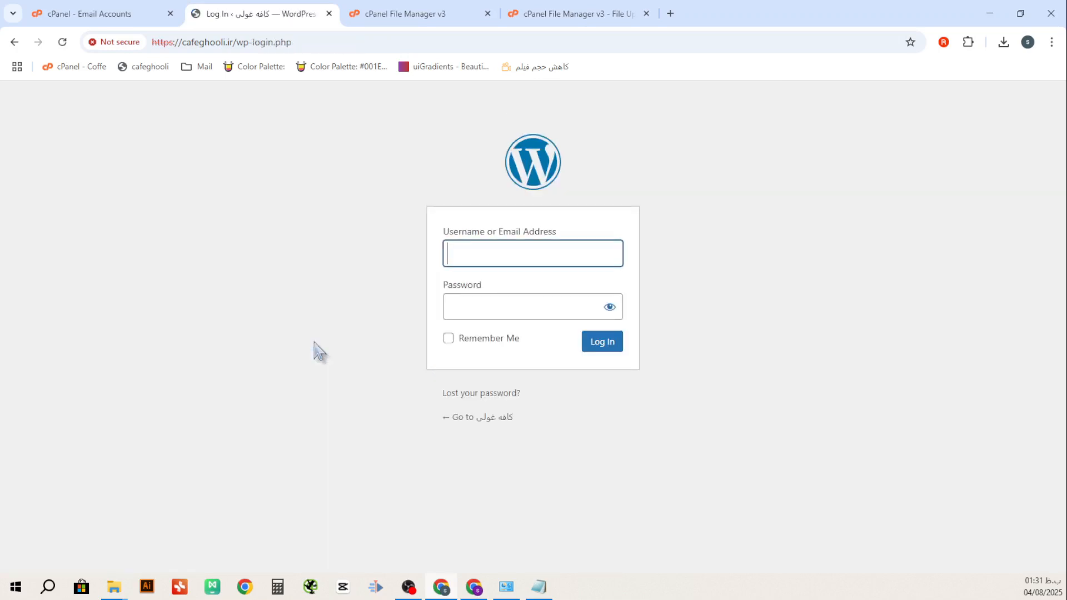
Log in with the saved admin username and password, with Remember Me ticked
left_click(502, 251)
left_click(524, 285)
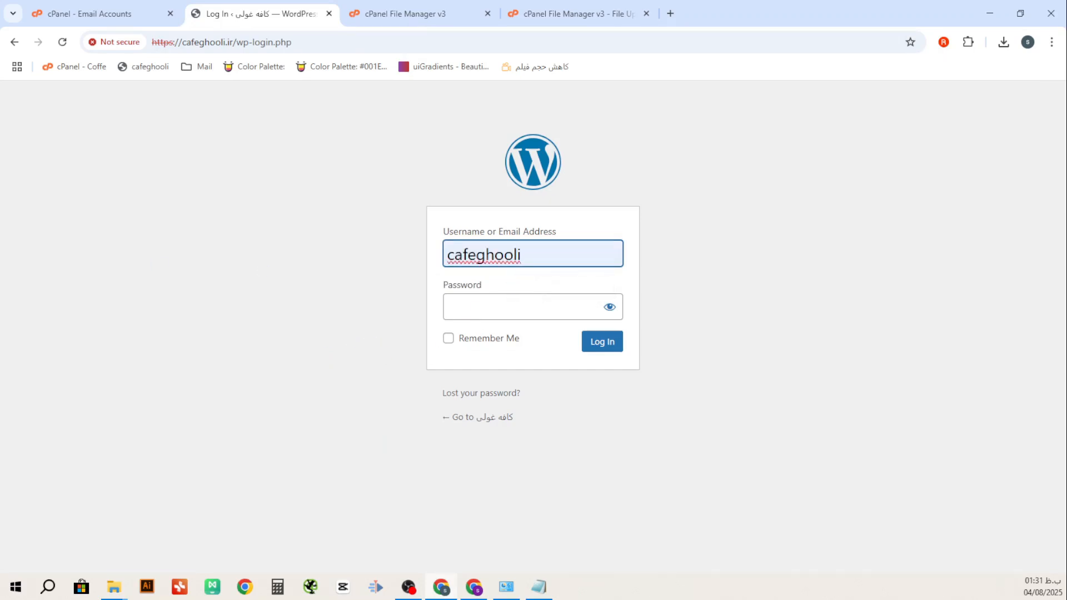
key("alt+Tab")
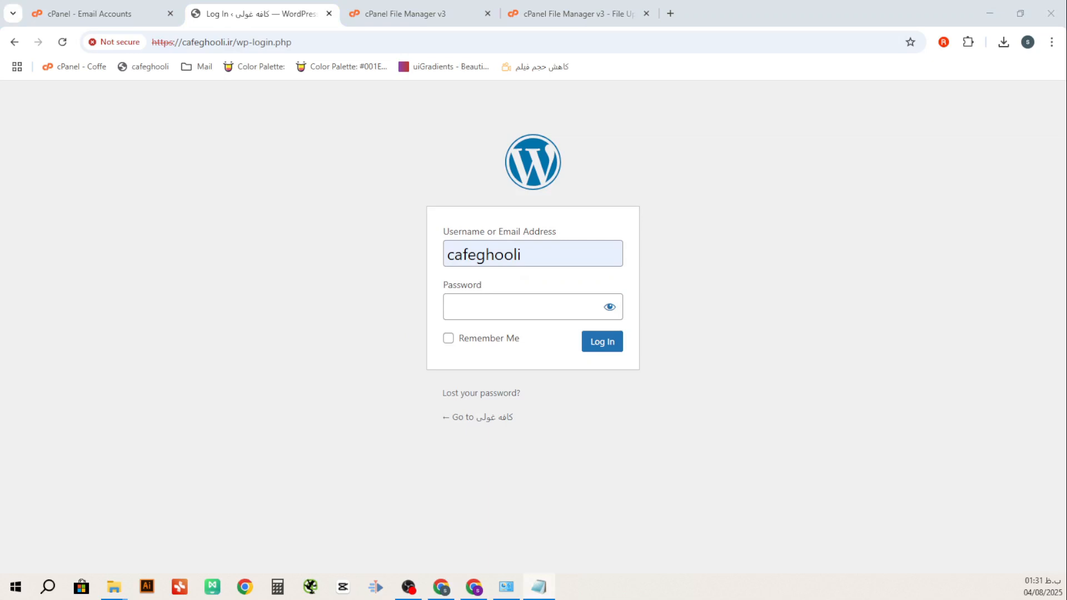
left_click(462, 299)
key("ctrl+v")
left_click(479, 337)
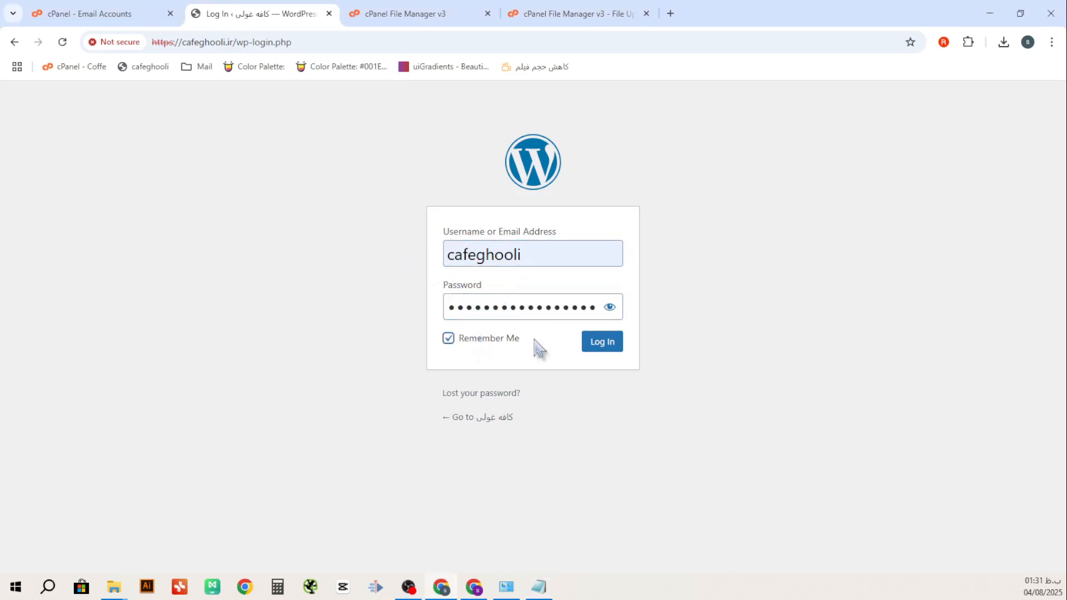
left_click(600, 344)
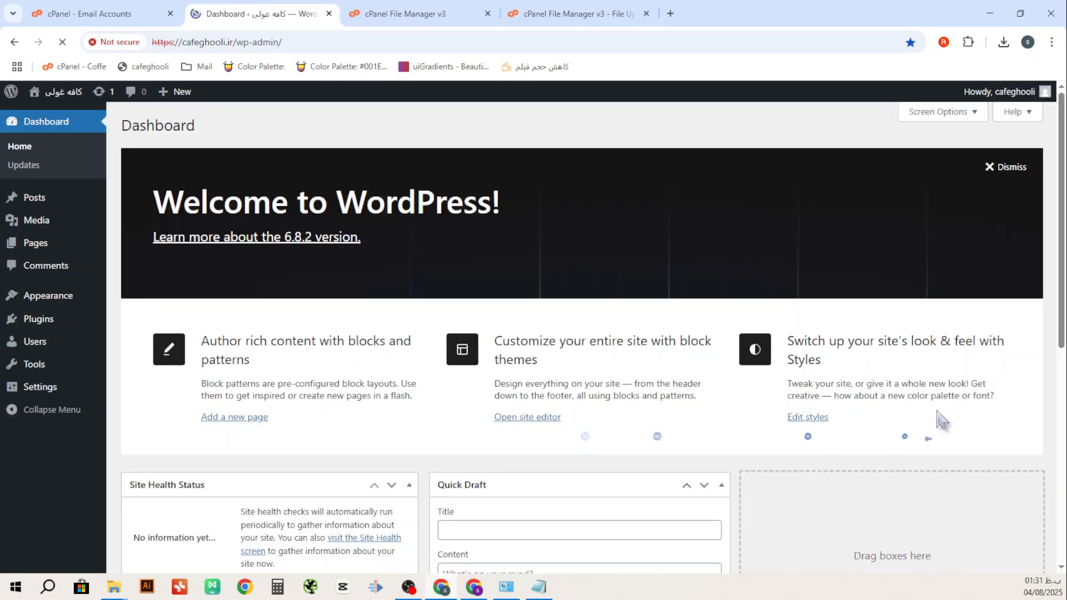
scroll(273, 259, "down", 8)
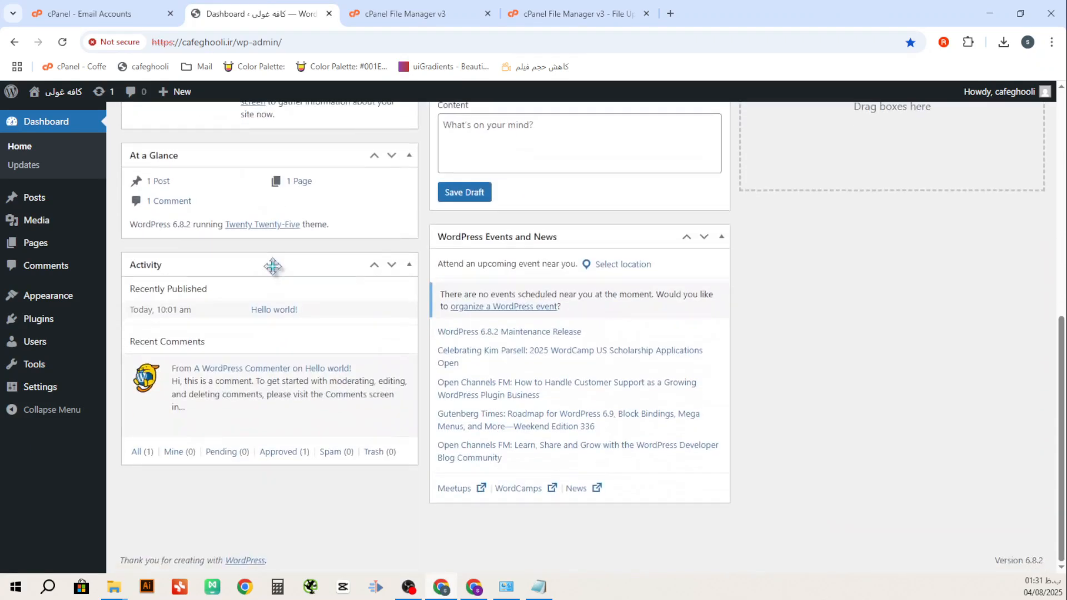
scroll(351, 379, "up", 6)
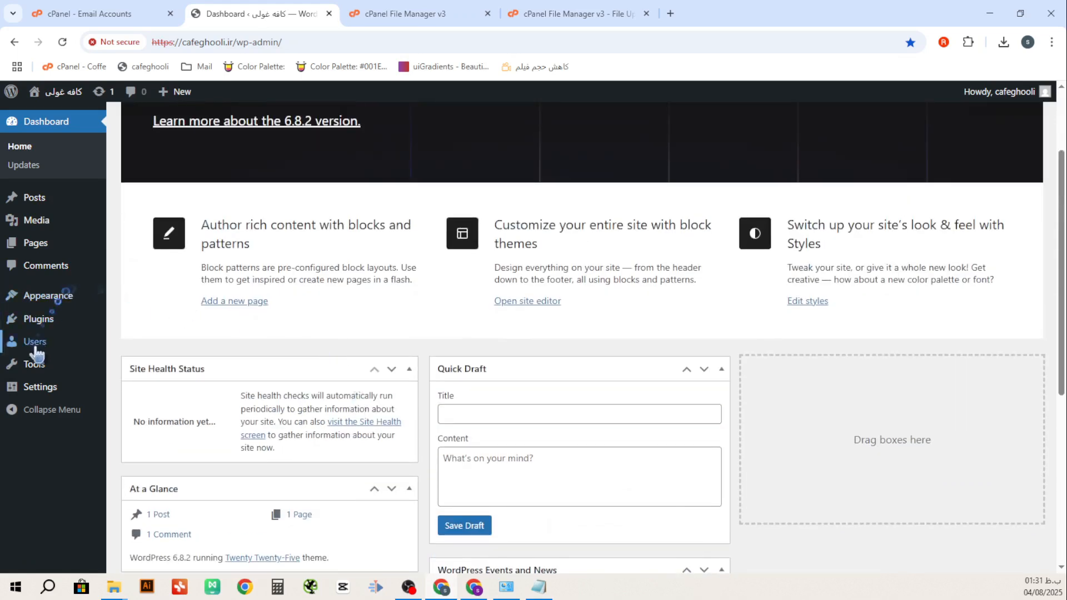
mouse_move(42, 392)
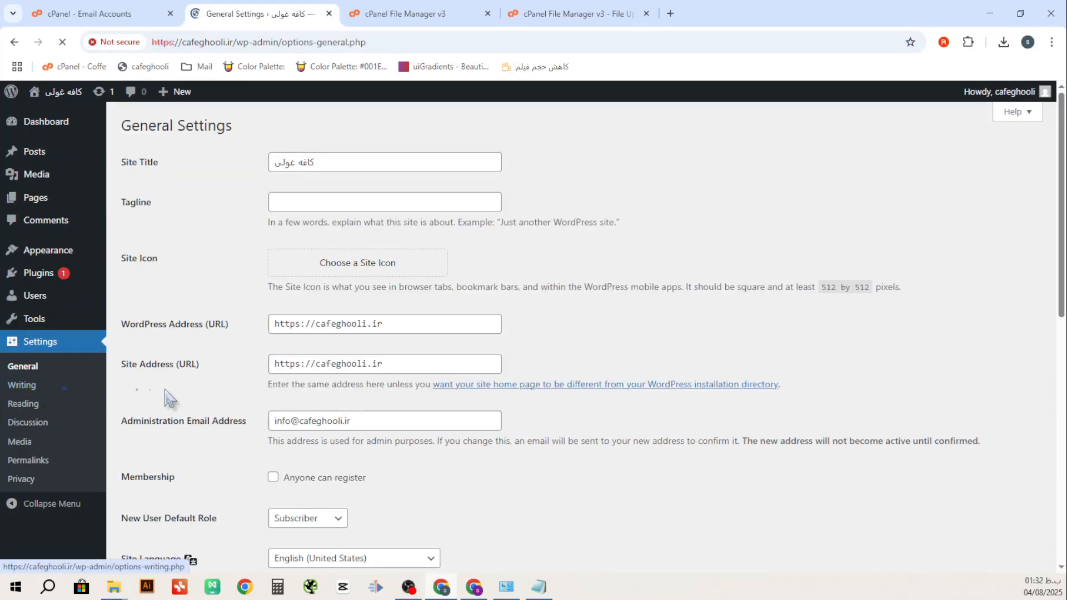
Set Site Language to فارسی in General Settings and save the changes
scroll(221, 377, "down", 2)
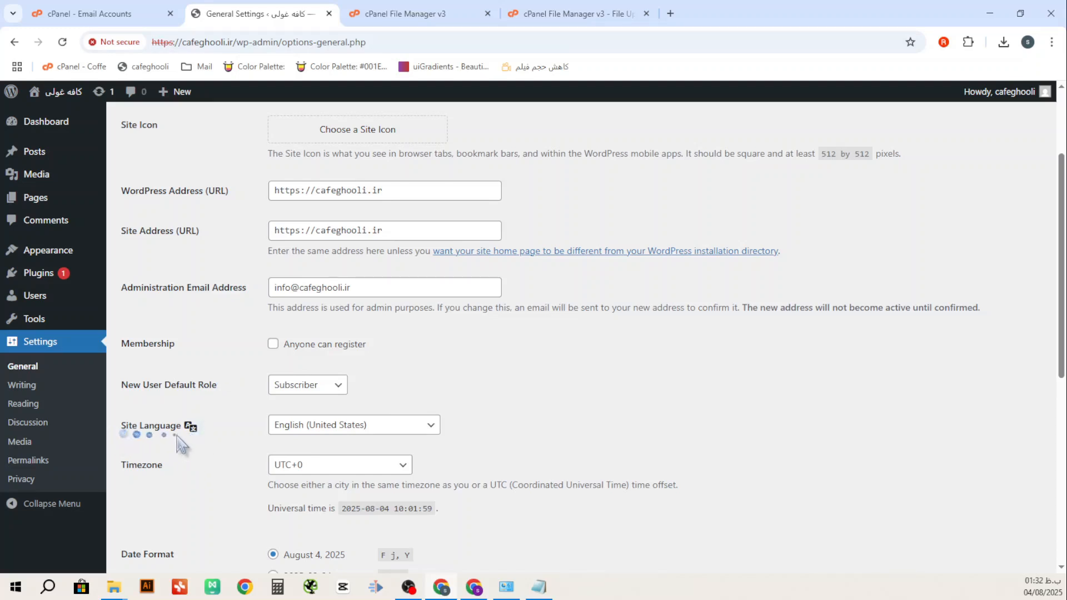
left_click(430, 427)
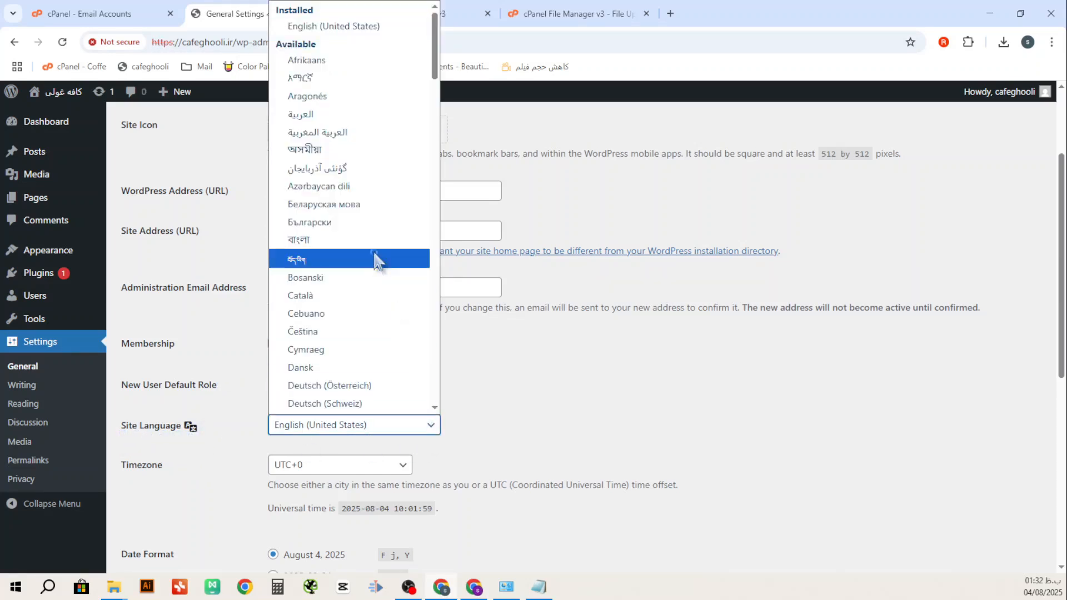
scroll(375, 261, "down", 12)
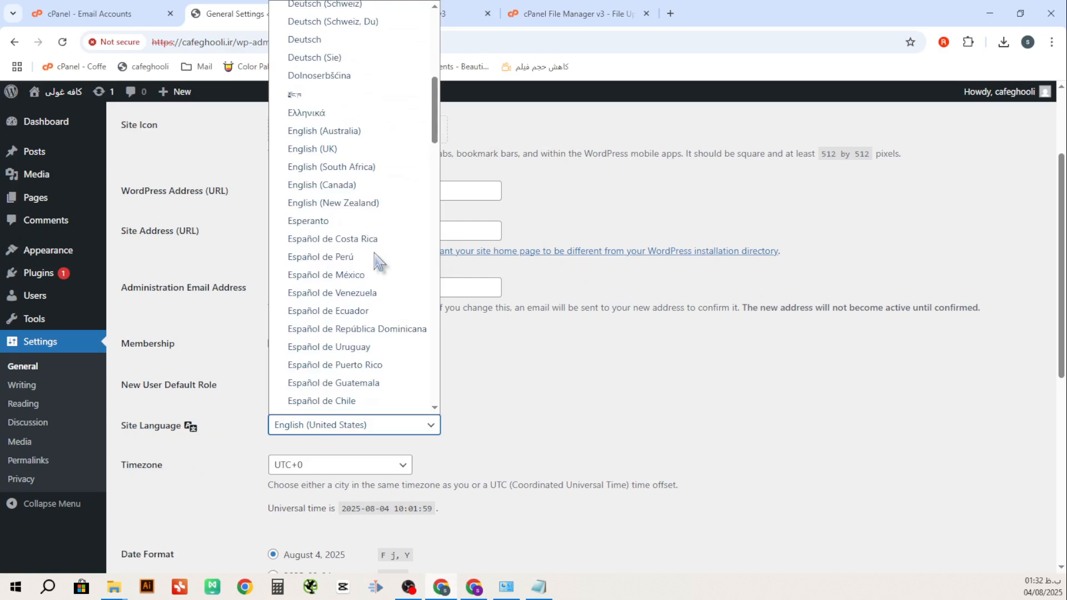
scroll(376, 261, "up", 2)
left_click(315, 260)
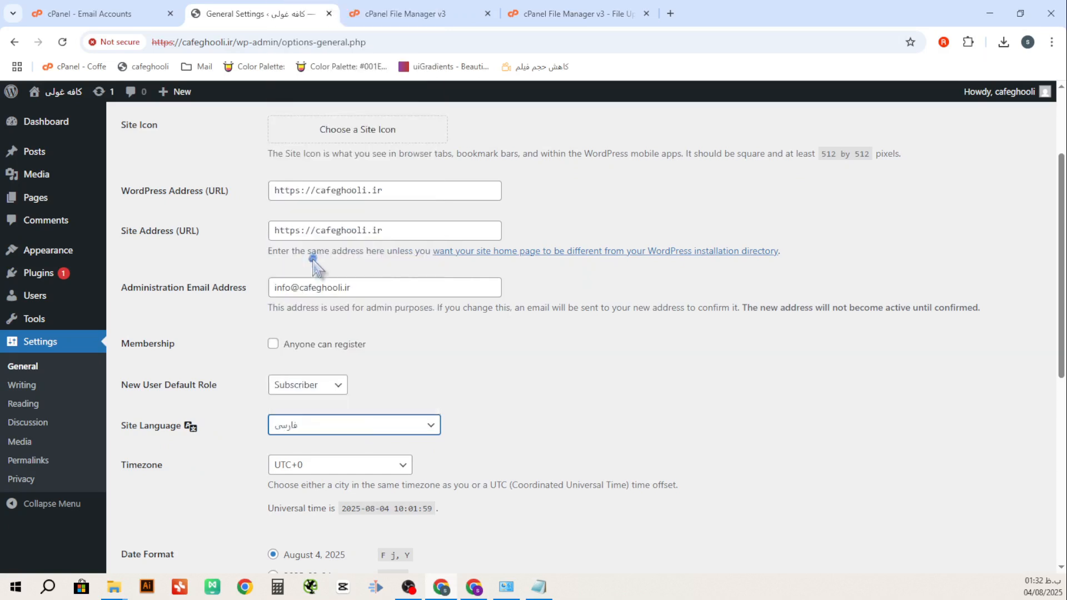
scroll(459, 381, "down", 7)
left_click(162, 503)
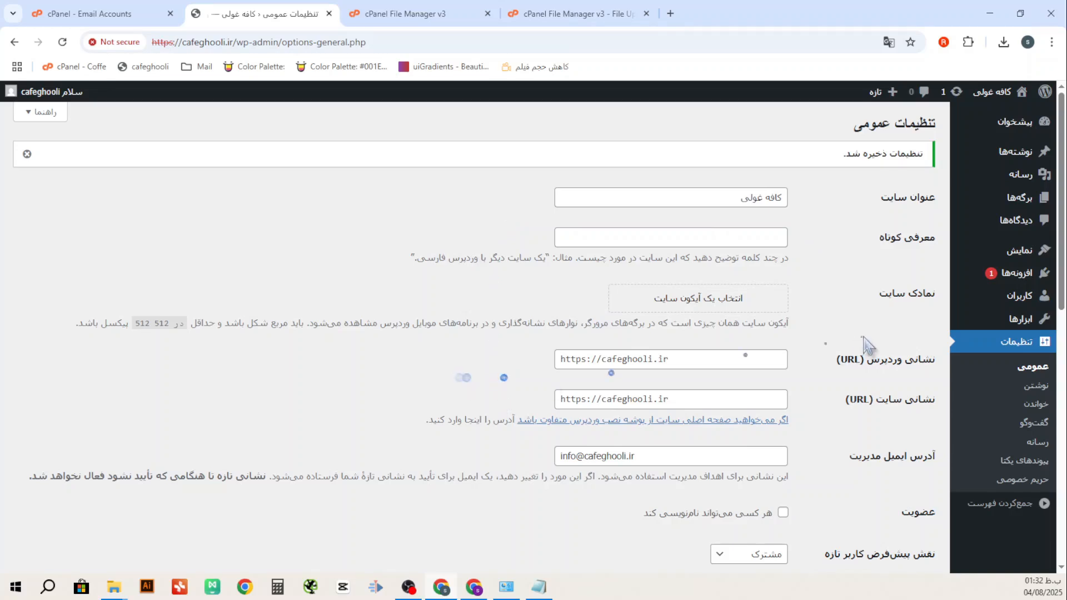
scroll(867, 344, "down", 8)
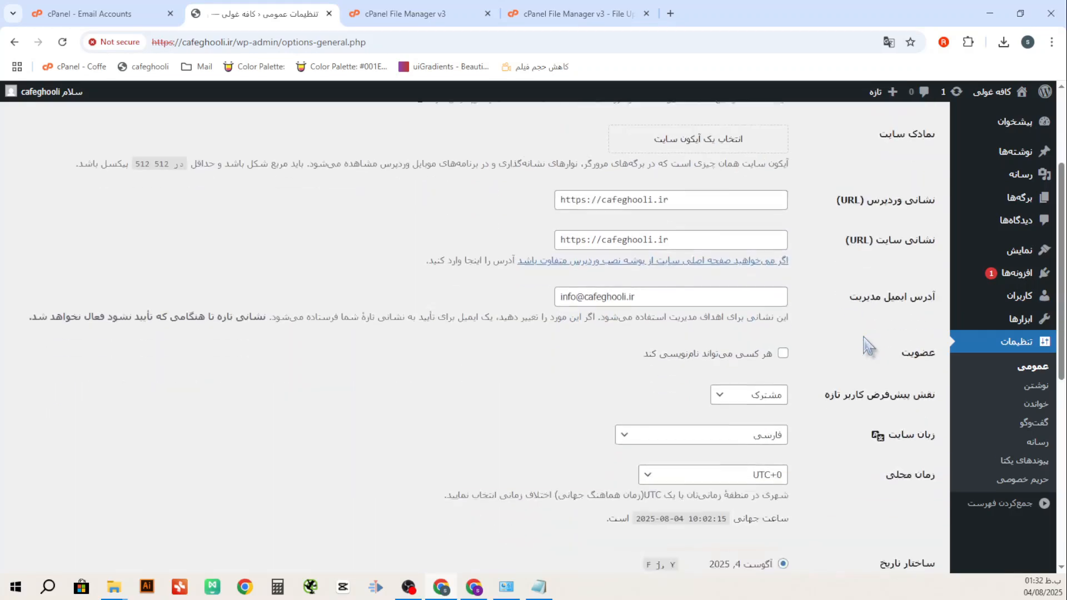
Turn on 'discourage search engines from indexing' in Reading Settings and save
left_click(1034, 412)
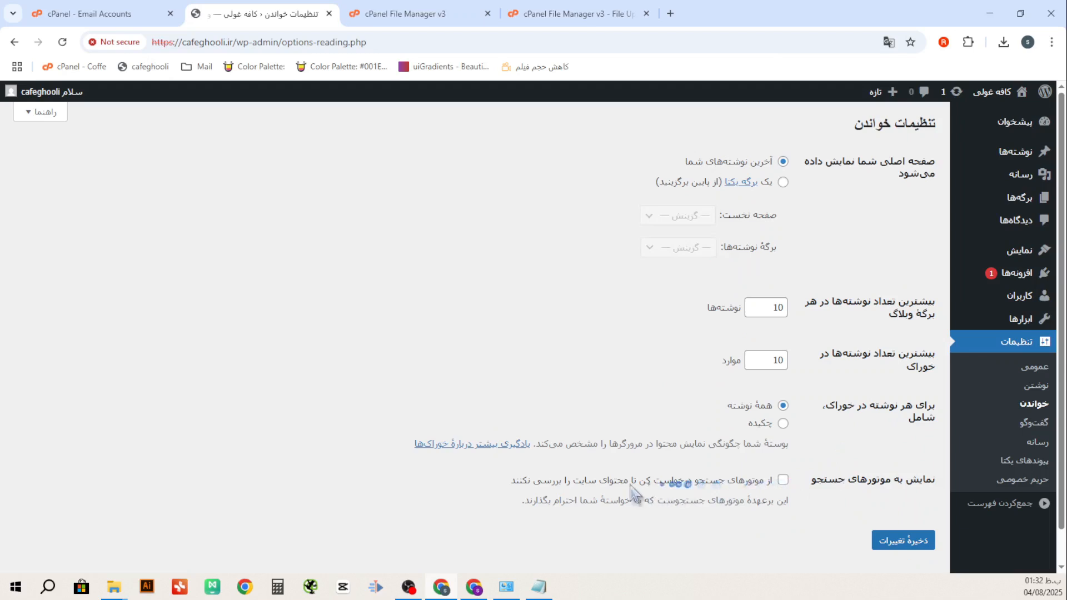
left_click(783, 481)
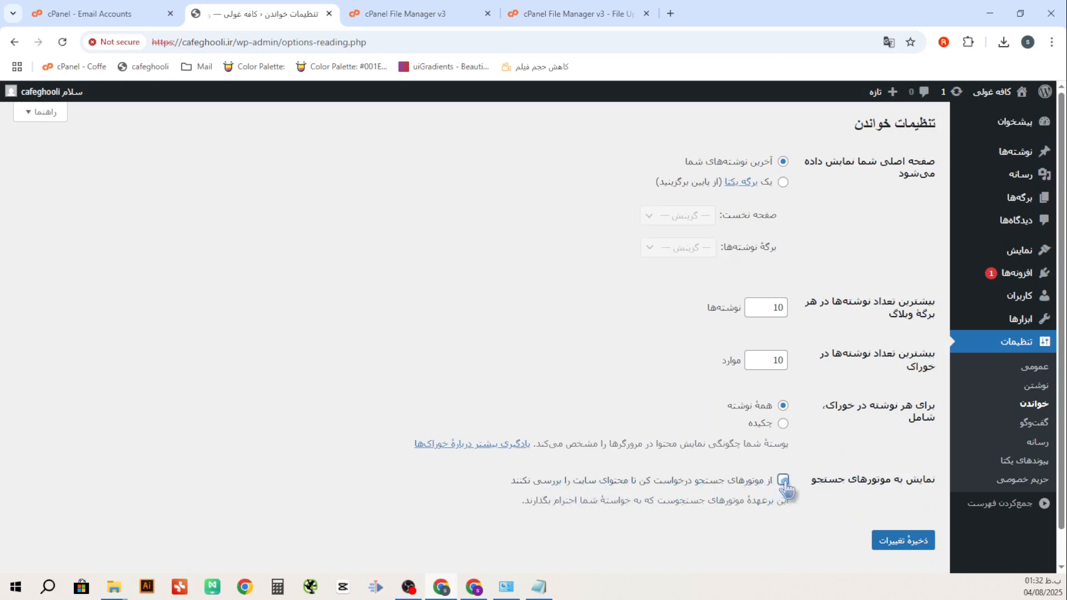
left_click(901, 548)
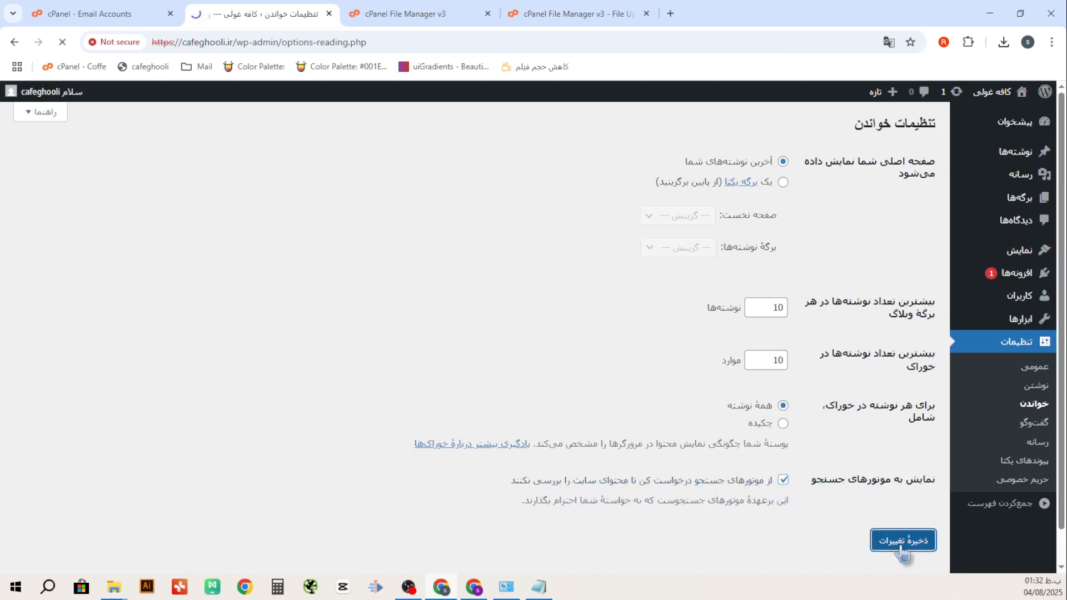